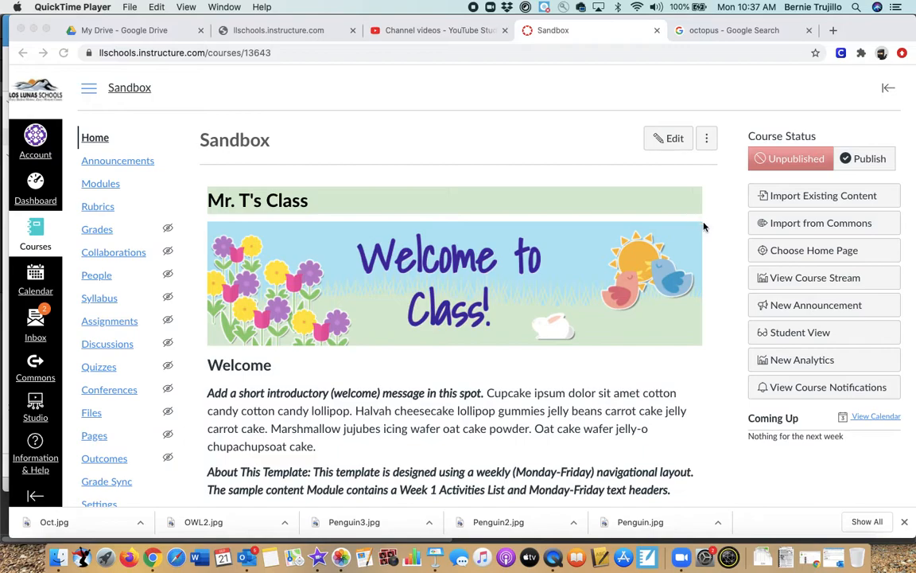
Search Commons for "manip" from the Sandbox course and open the Digital Math Manipulatives as Pages module.
click(782, 227)
click(782, 231)
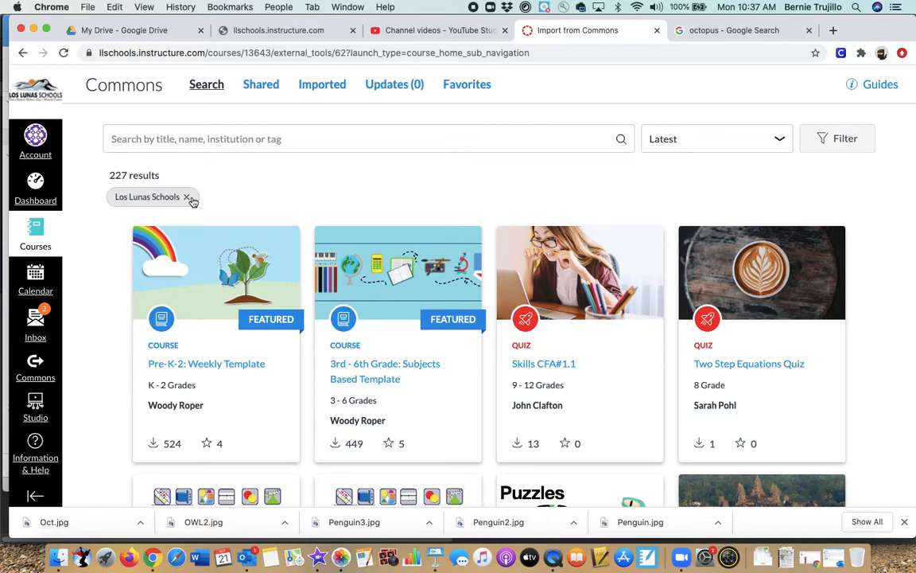
click(236, 142)
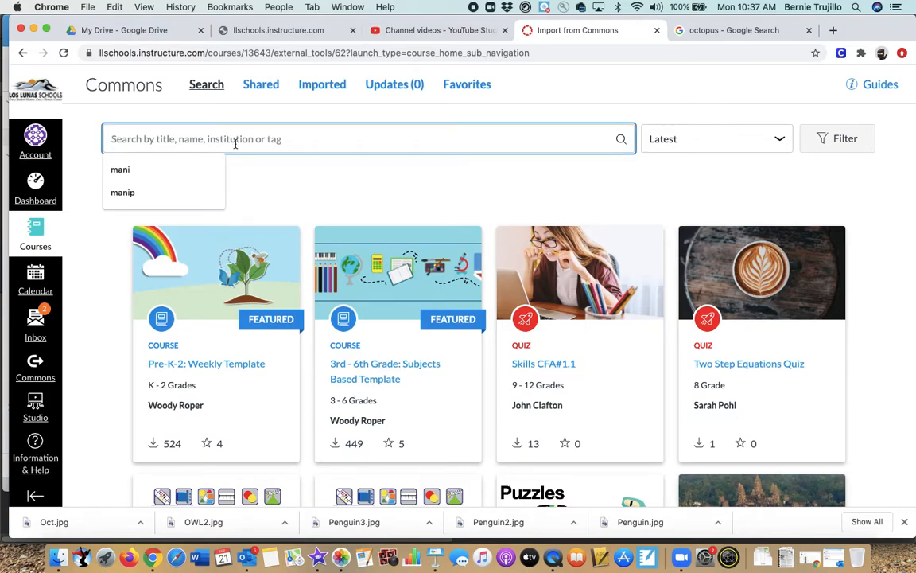
click(123, 192)
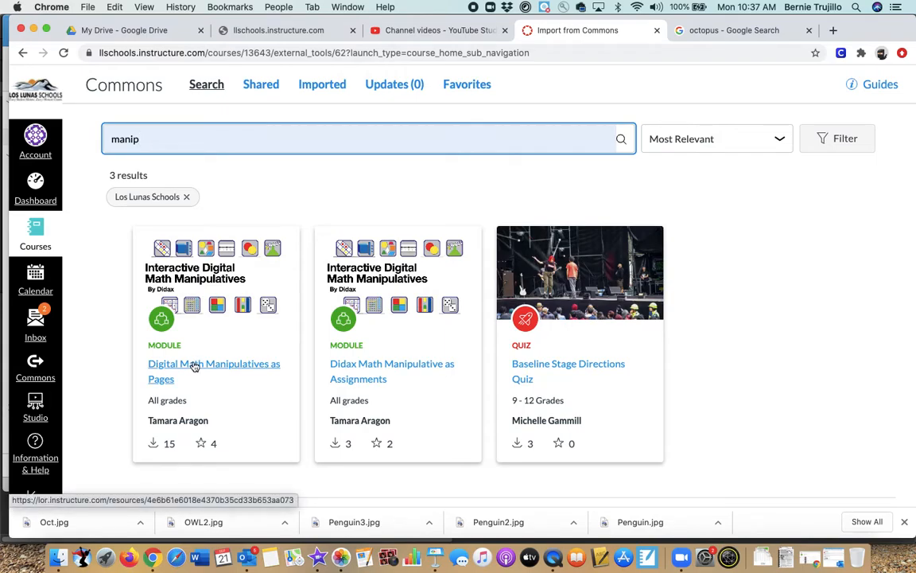
click(193, 366)
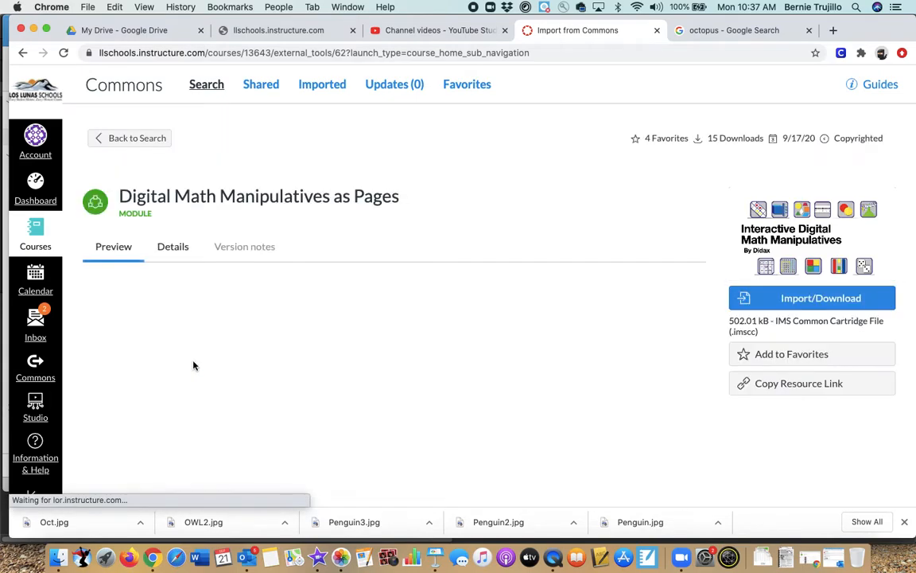
Import the Digital Math Manipulatives as Pages module into the Sandbox course.
click(766, 304)
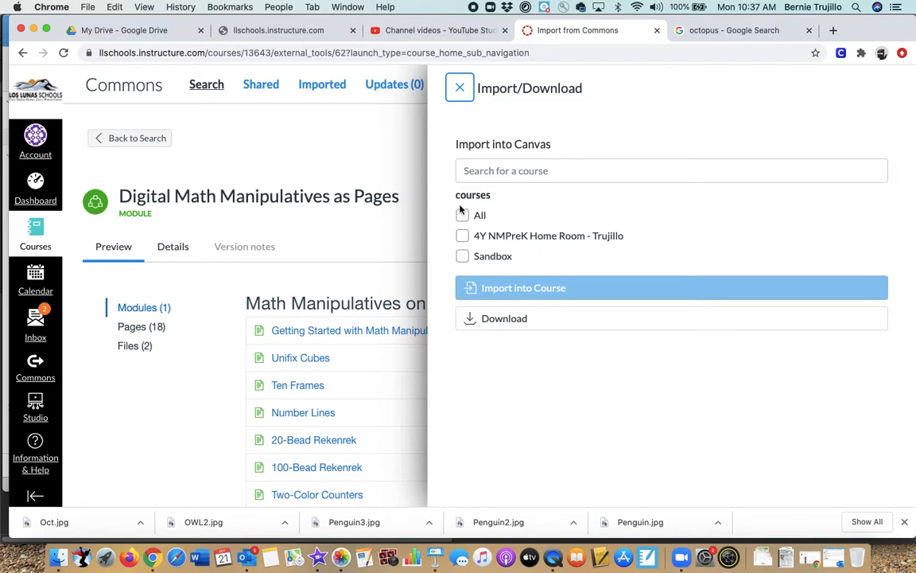
click(462, 256)
scroll(564, 357, down, 5)
scroll(563, 358, up, 5)
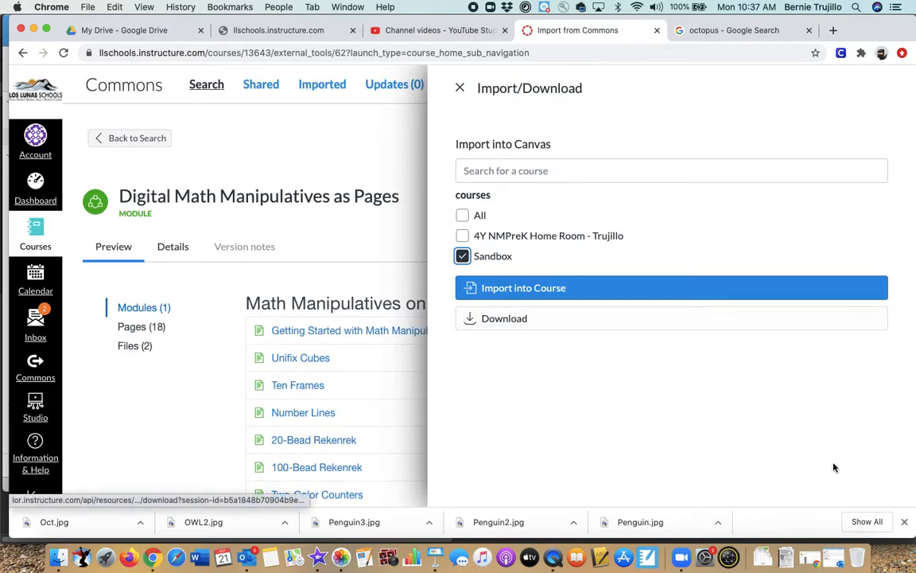
click(545, 295)
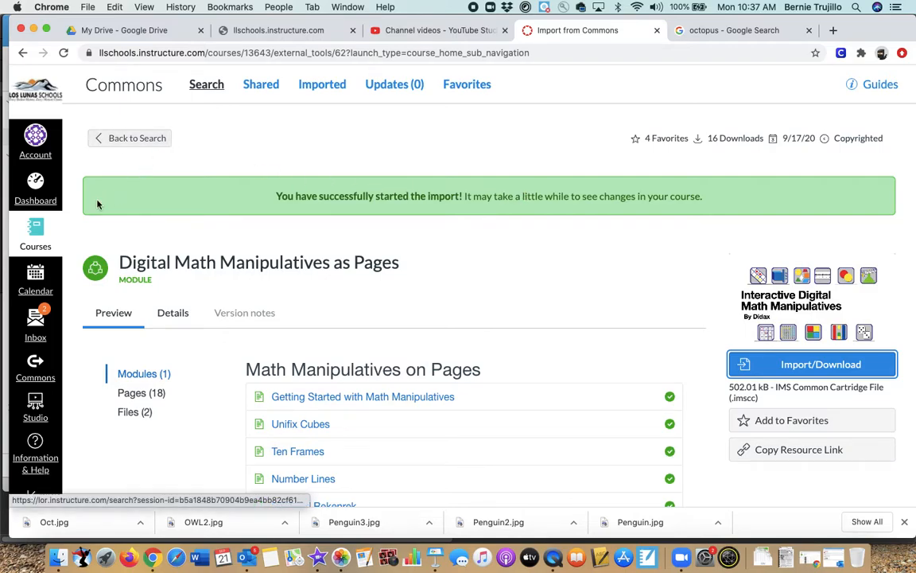
Open the Sandbox course's modules and examine the imported Math Manipulatives on Pages module.
click(40, 238)
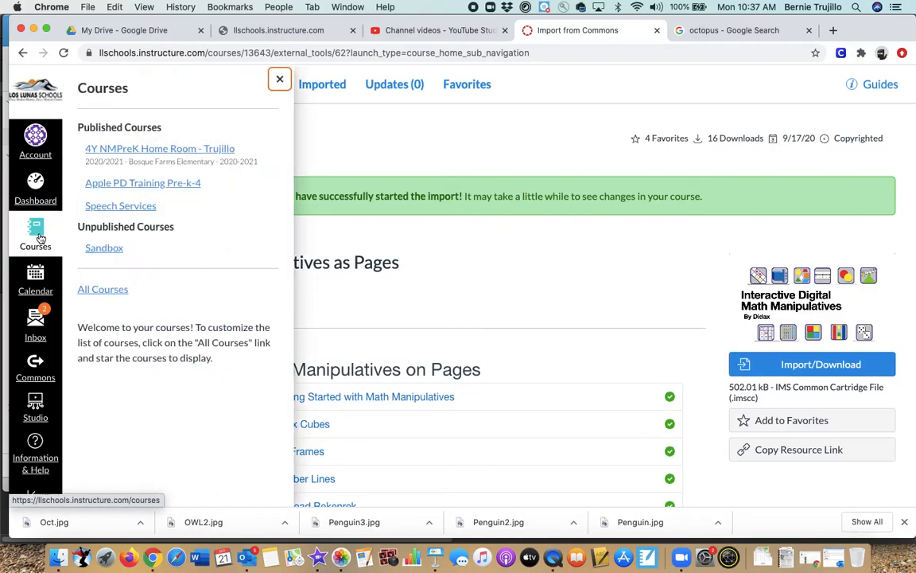
click(95, 245)
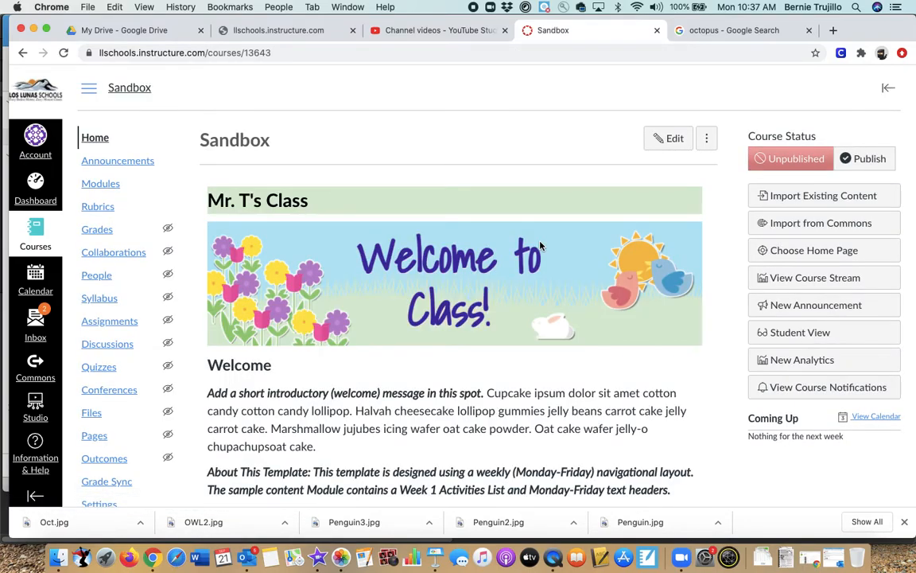
click(108, 186)
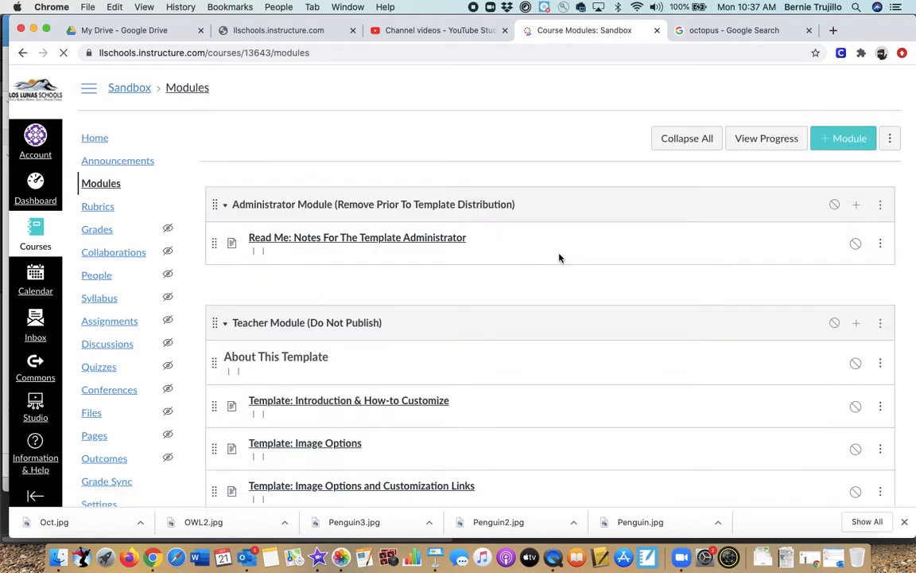
scroll(636, 370, down, 5)
scroll(637, 370, down, 10)
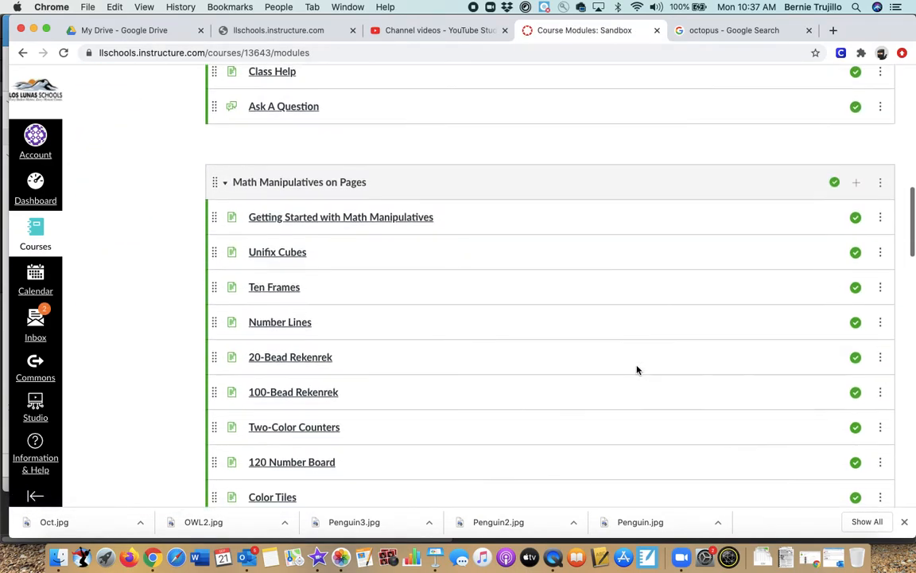
scroll(637, 369, down, 5)
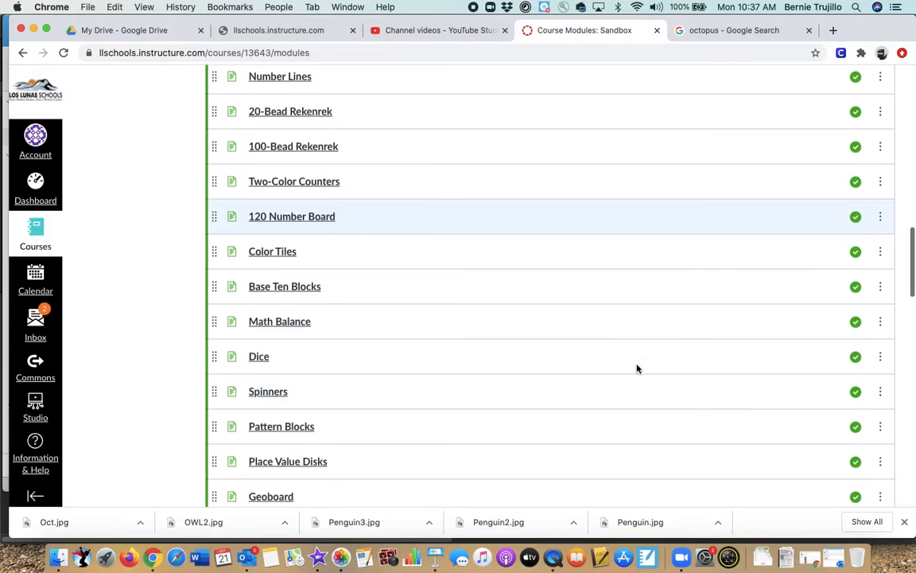
scroll(637, 369, up, 20)
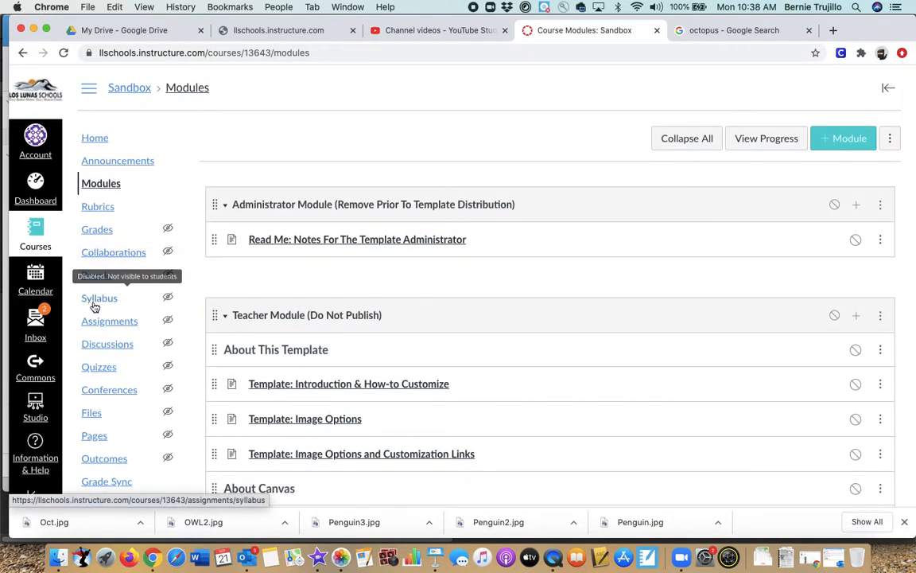
View the list of all pages in the Sandbox course and look through the imported manipulative pages.
click(110, 436)
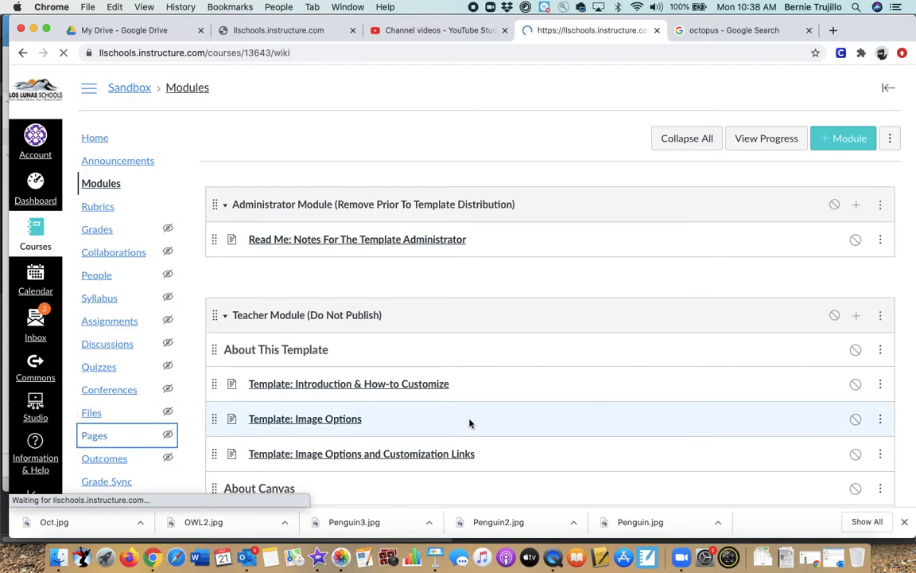
scroll(470, 423, down, 3)
scroll(469, 423, up, 3)
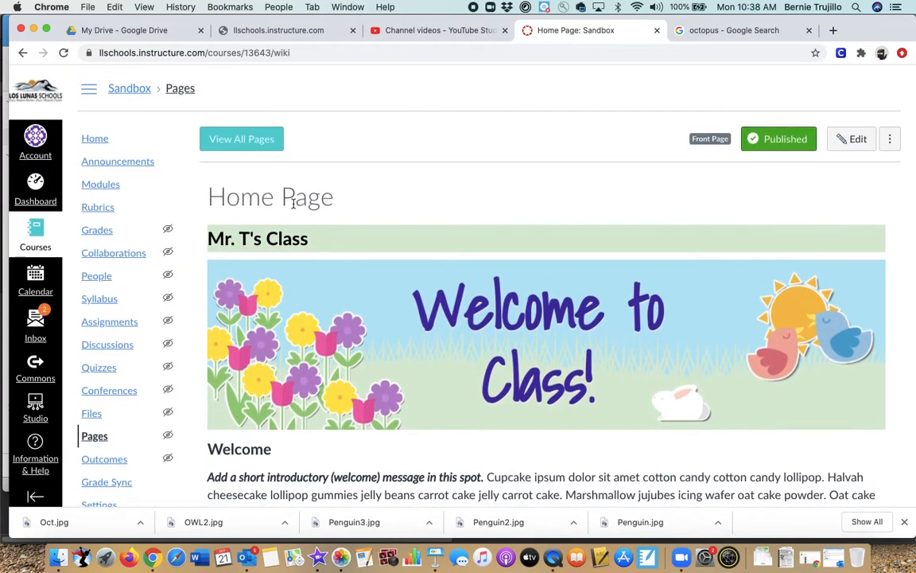
click(241, 137)
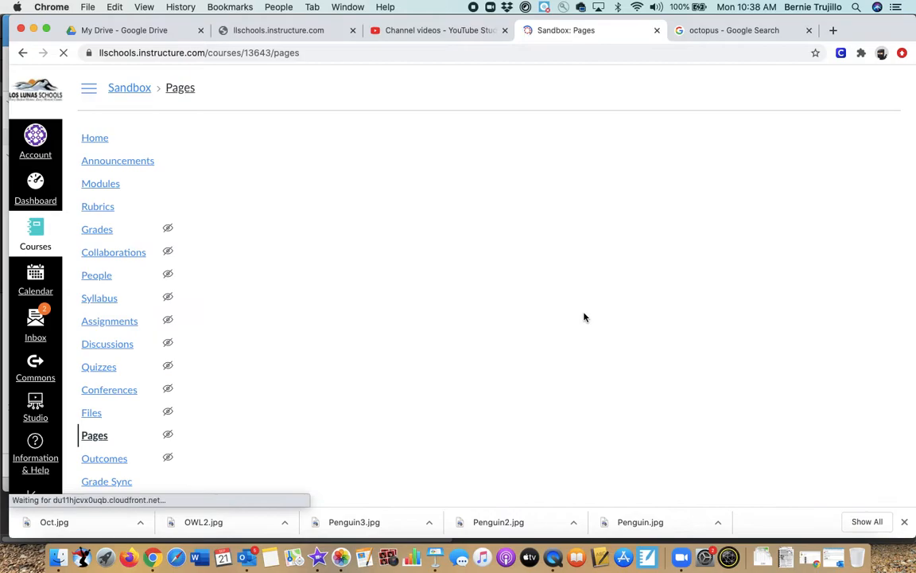
scroll(585, 317, down, 10)
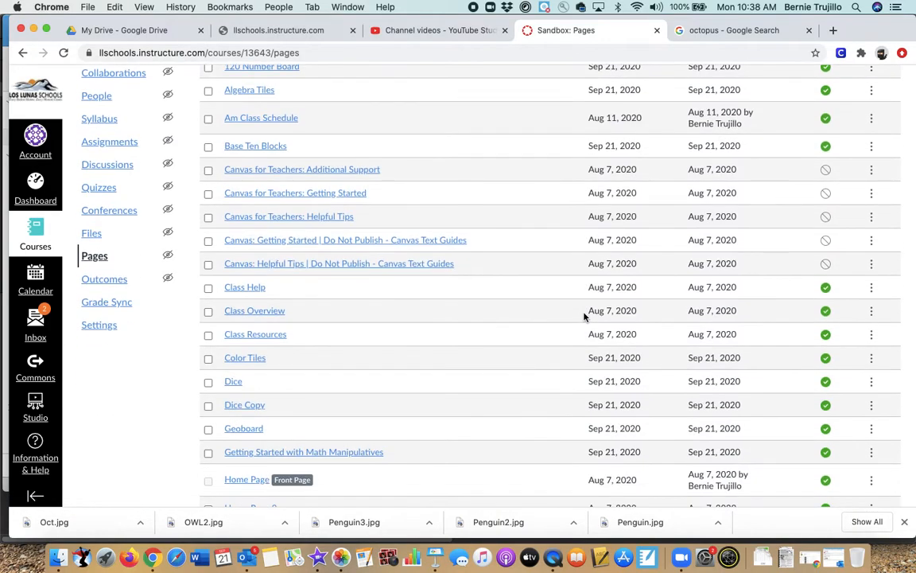
scroll(585, 316, down, 10)
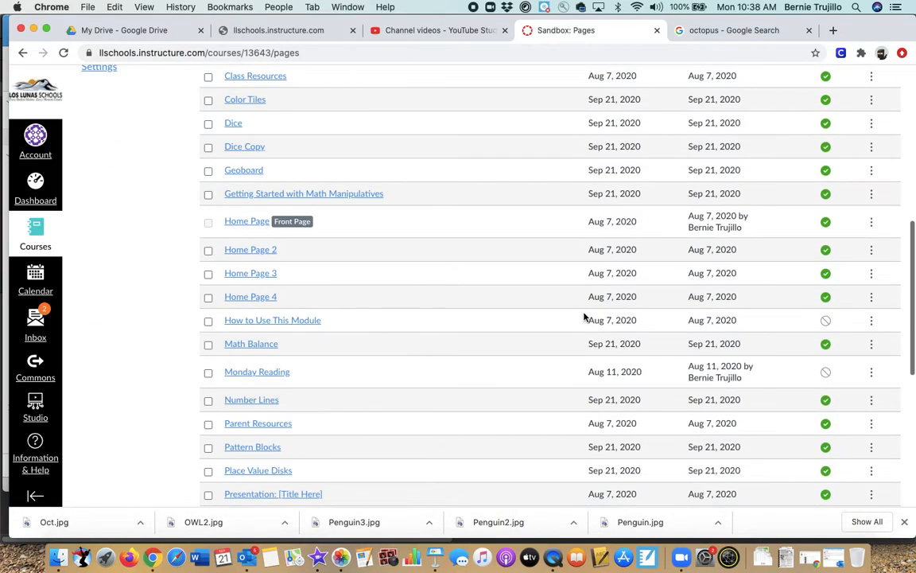
scroll(584, 317, up, 20)
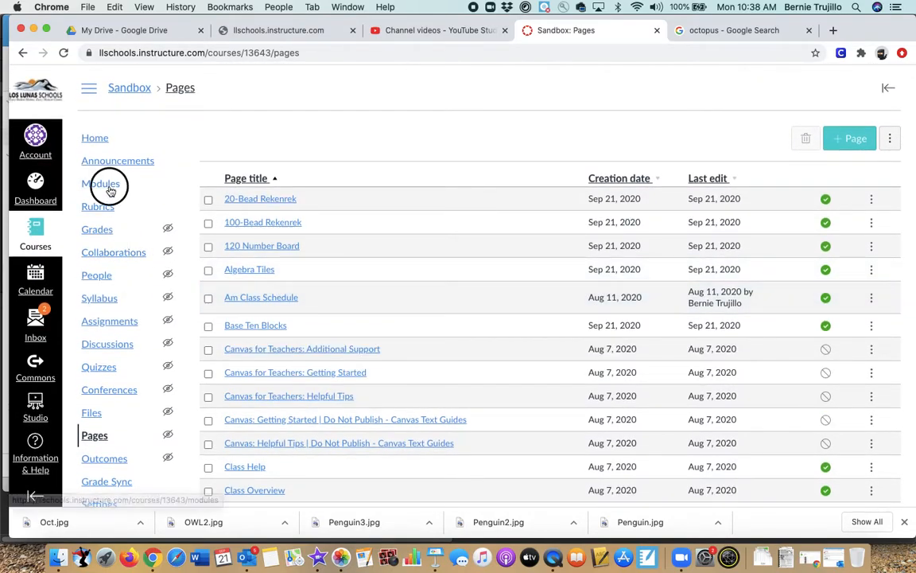
Duplicate the Unifix Cubes page within the Math Manipulatives on Pages module.
click(109, 188)
scroll(701, 293, down, 15)
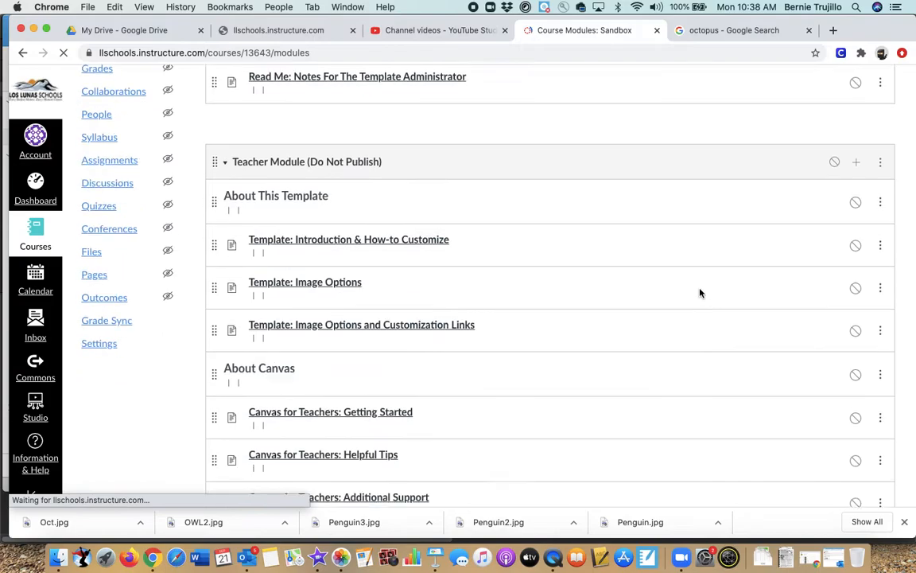
scroll(700, 293, down, 4)
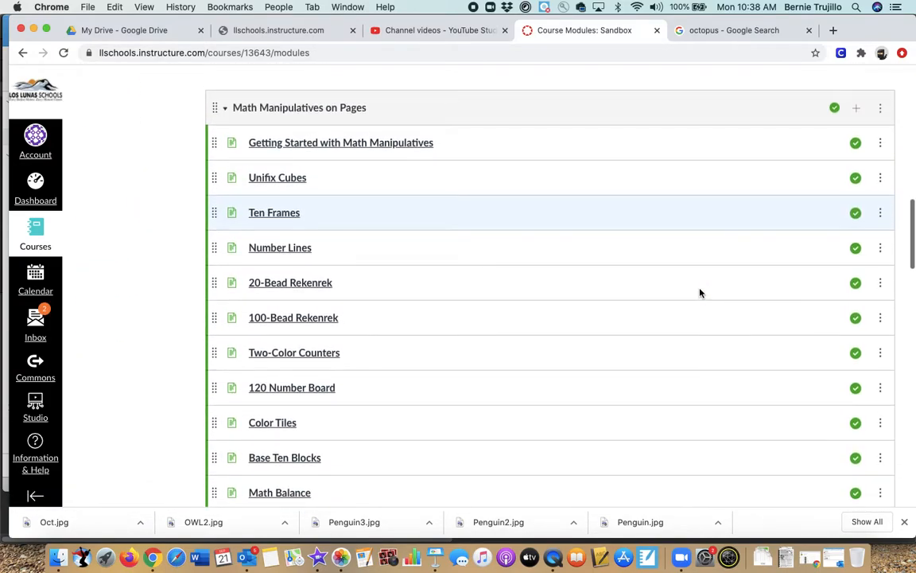
scroll(700, 293, down, 2)
scroll(700, 292, up, 1)
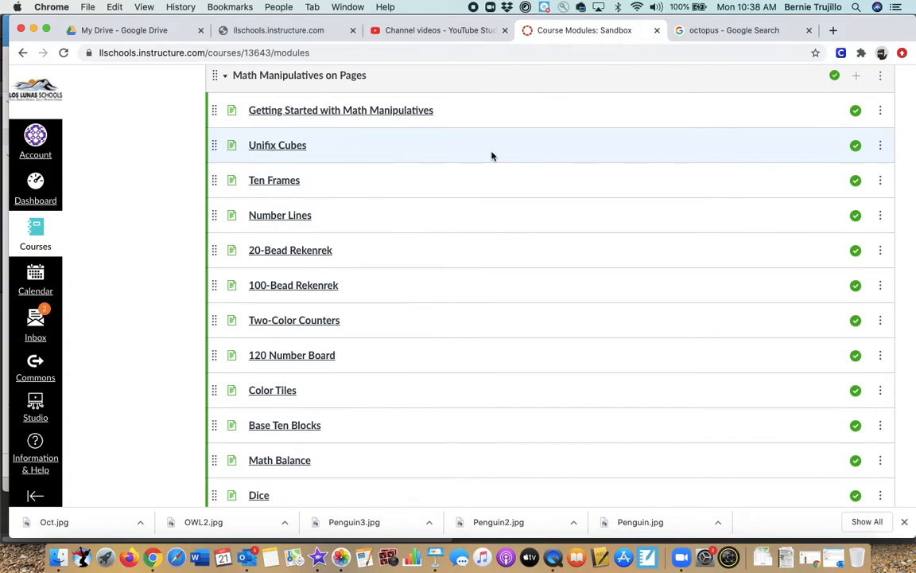
click(881, 146)
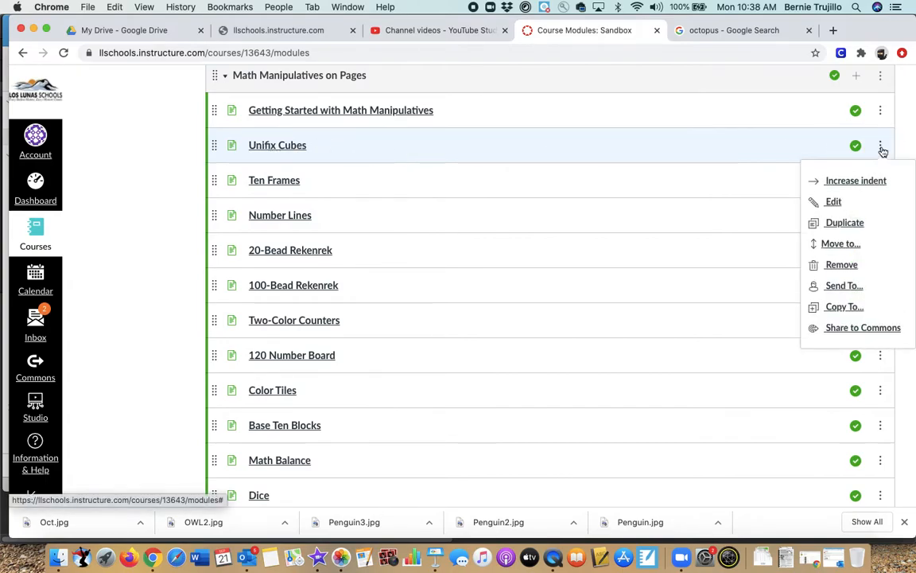
click(868, 222)
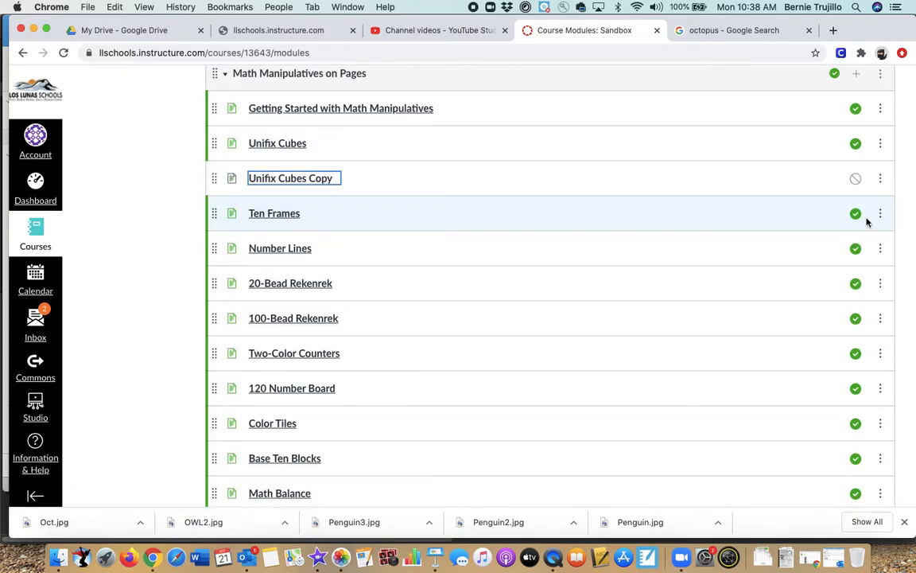
View the Unifix Cubes Copy page and publish it from the module list.
click(324, 180)
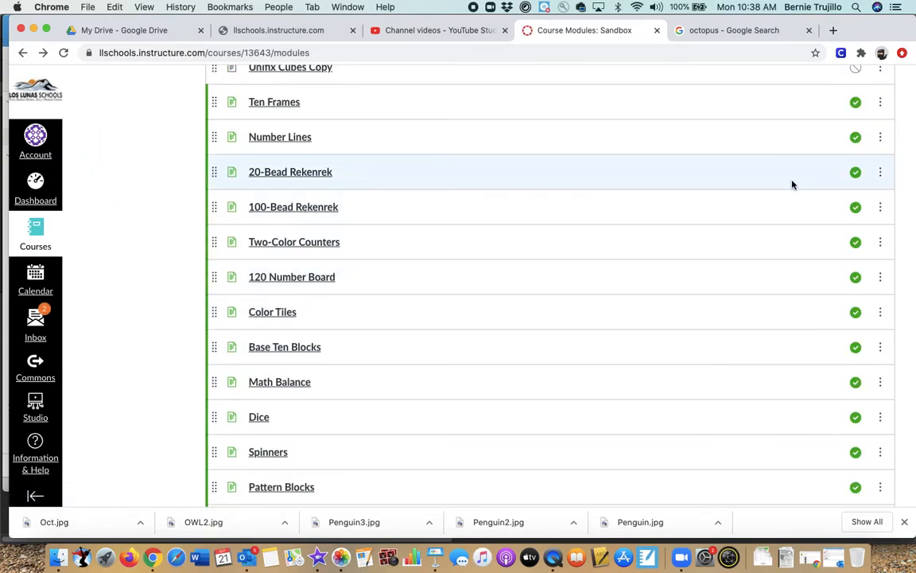
scroll(793, 198, up, 3)
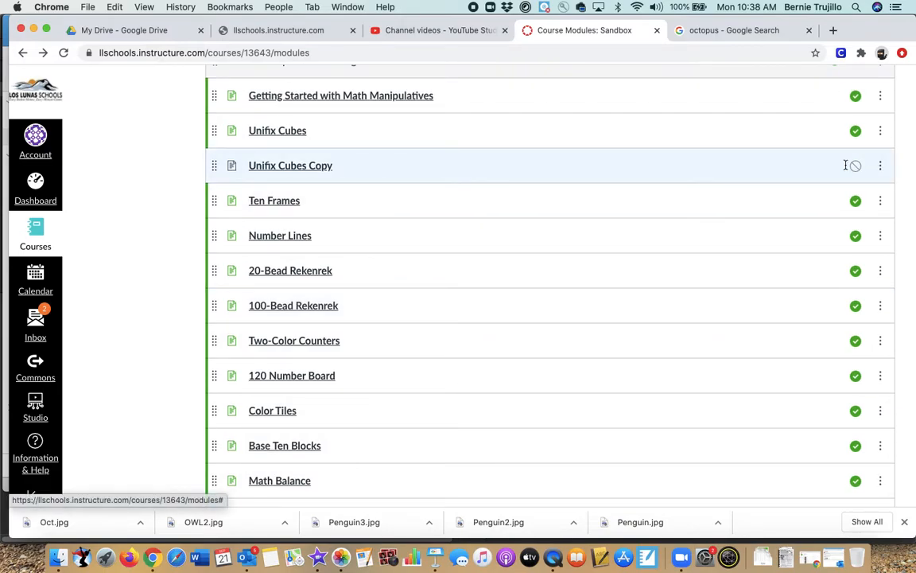
click(856, 165)
Move Unifix Cubes Copy into the "Week 2: Whats the T" module after Wednesday, and reorder it below the Homework: [Title Here] Copy item.
click(879, 167)
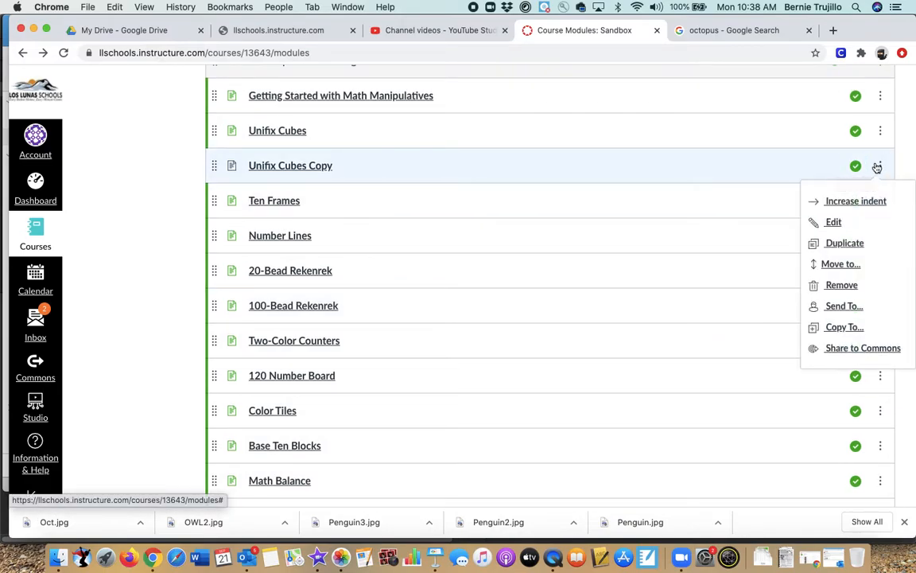
click(862, 265)
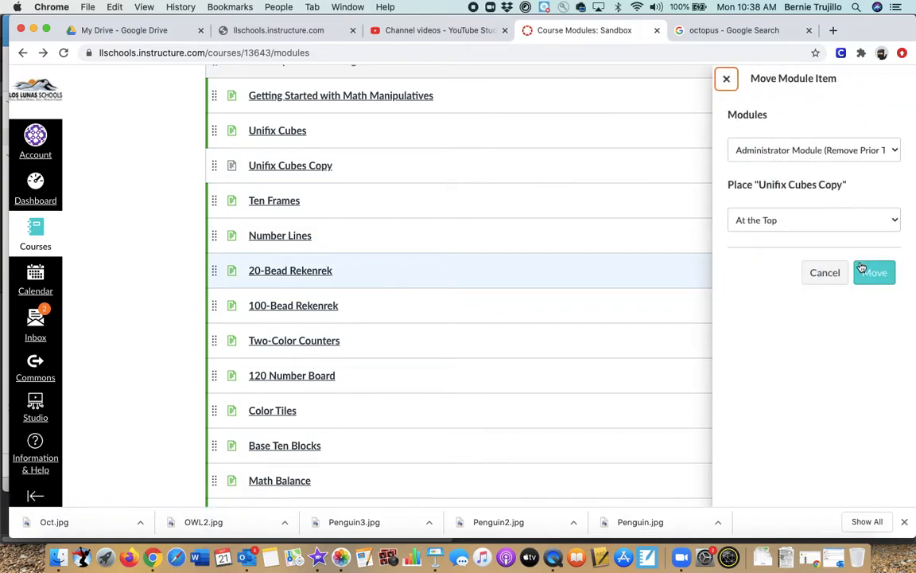
click(779, 156)
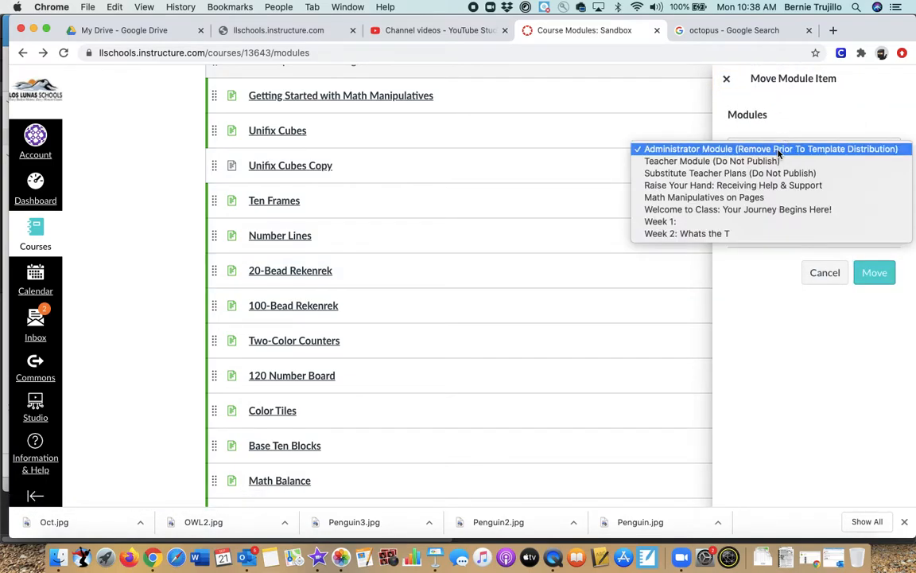
click(766, 235)
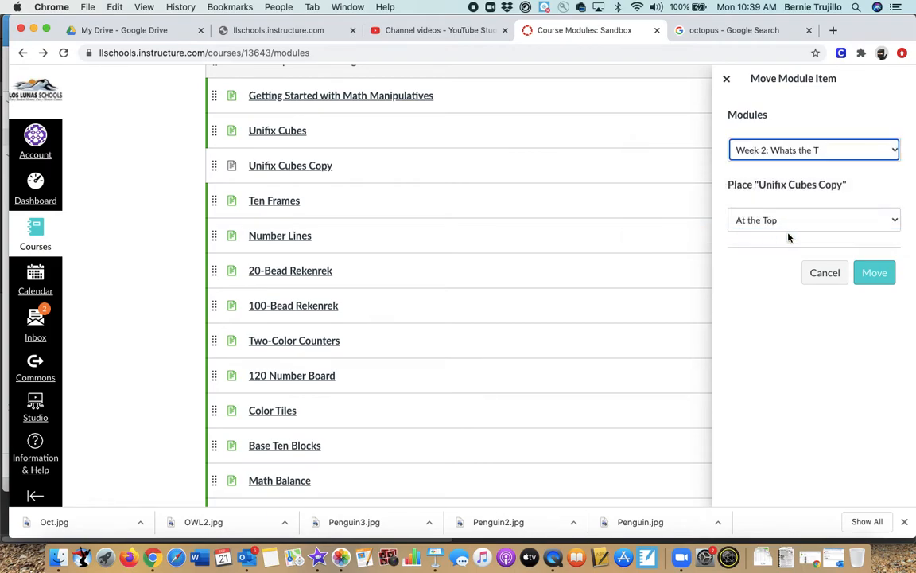
click(855, 219)
click(847, 243)
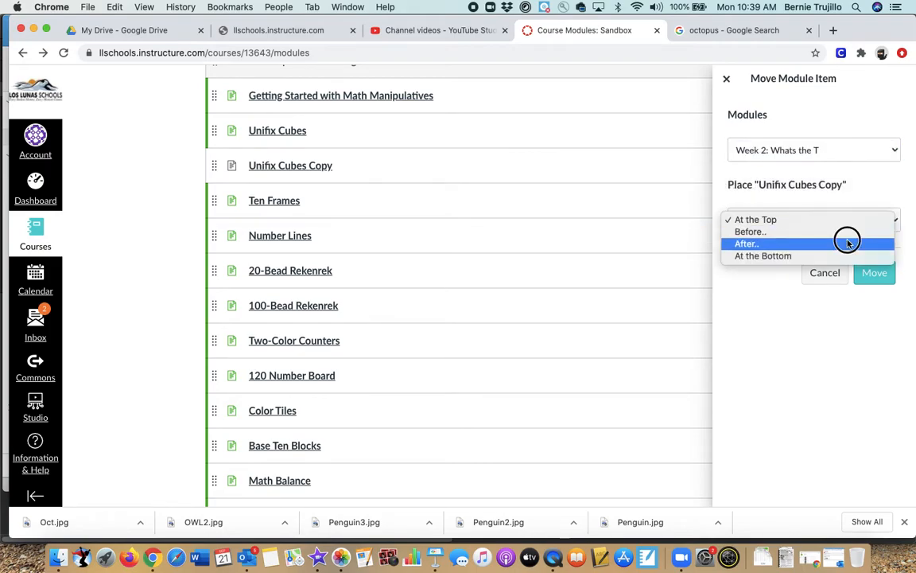
click(815, 263)
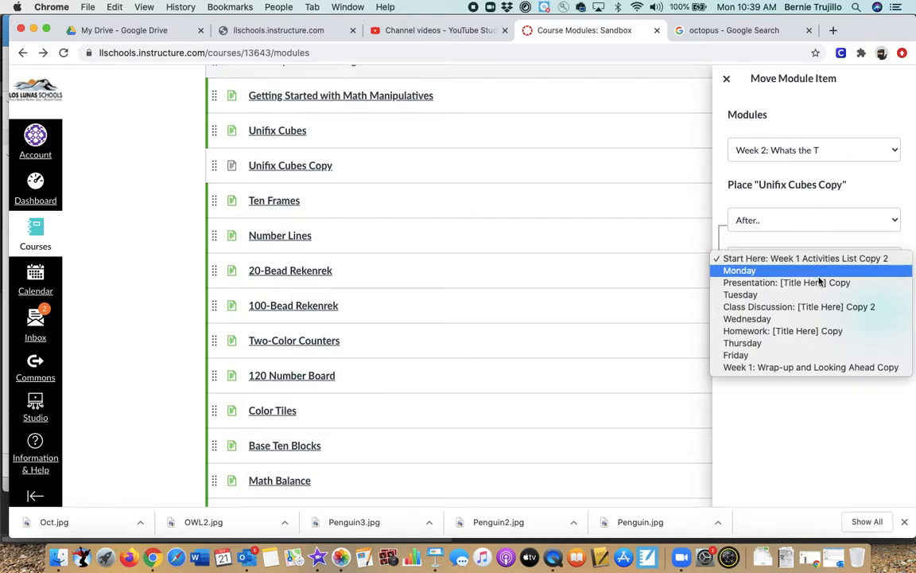
click(811, 319)
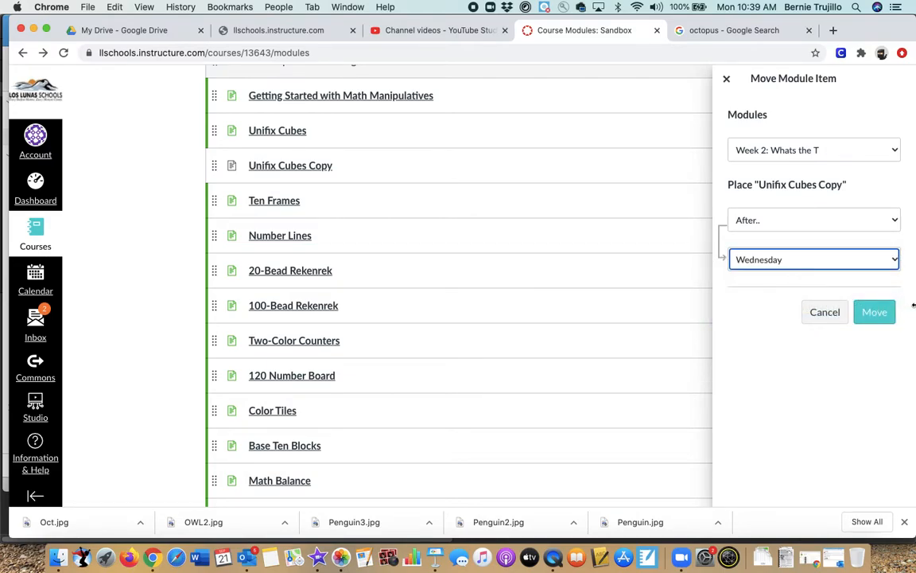
click(887, 315)
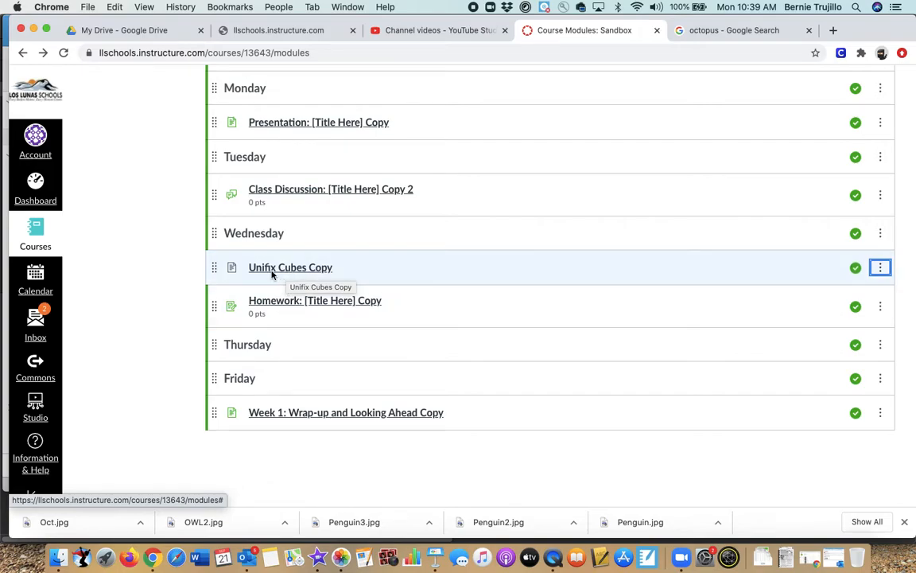
drag(215, 268, 224, 319)
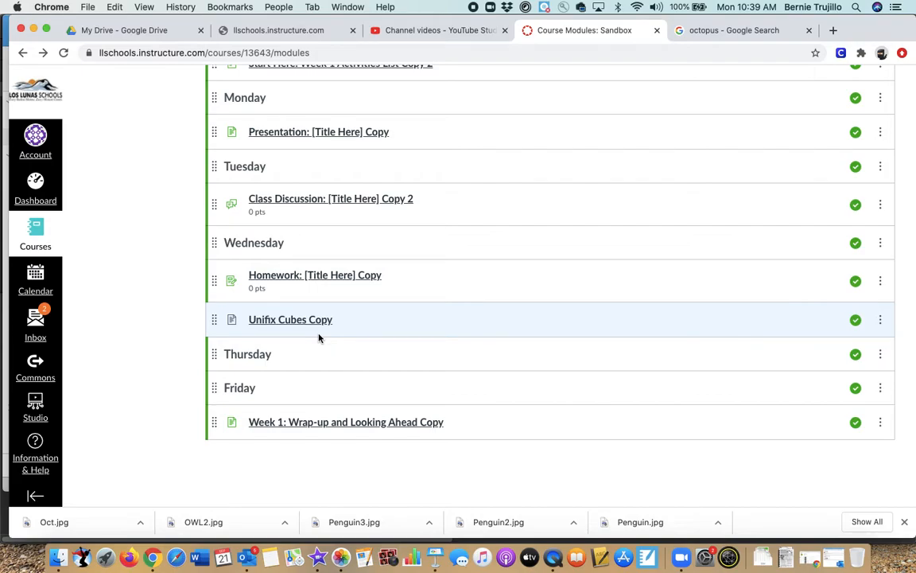
Start a new assignment in the Sandbox course and name it "Math 123".
scroll(319, 338, up, 5)
scroll(318, 338, up, 20)
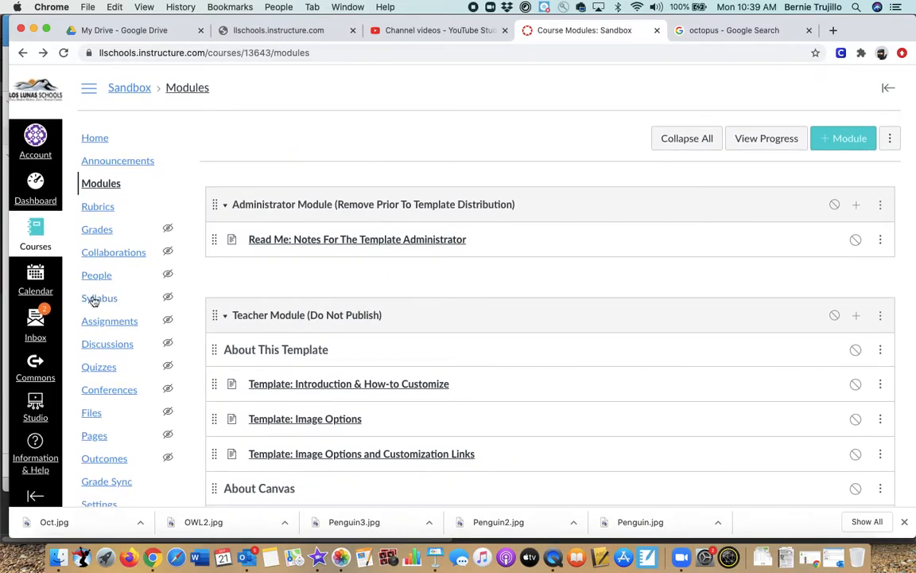
click(112, 325)
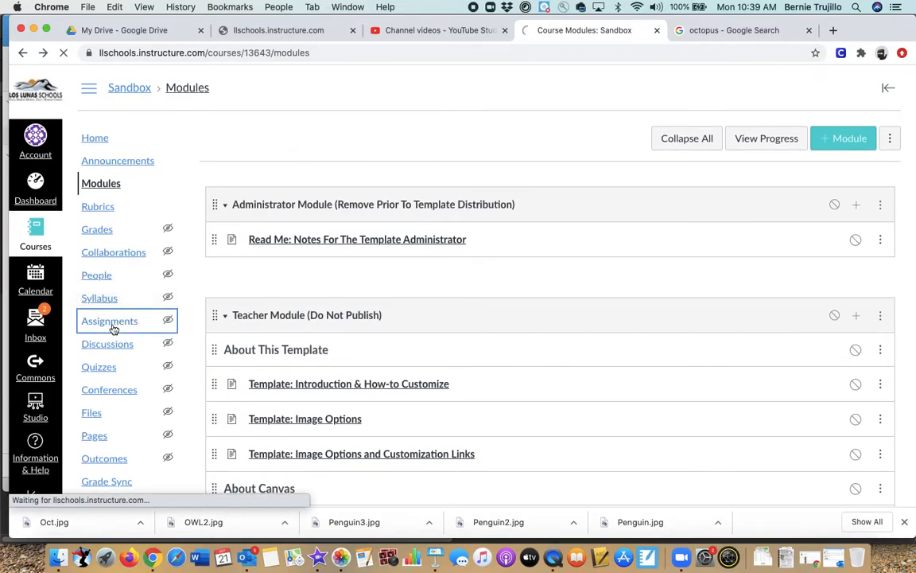
click(825, 142)
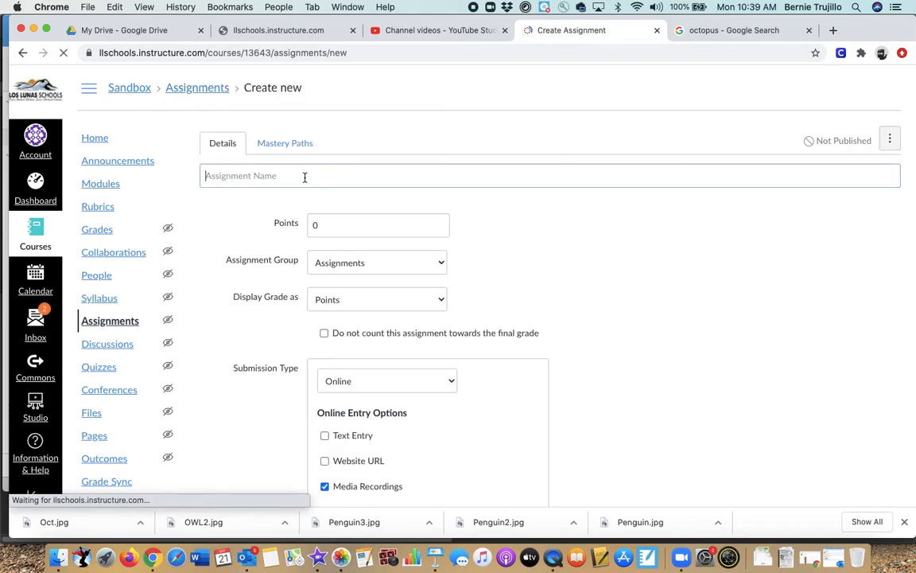
click(304, 178)
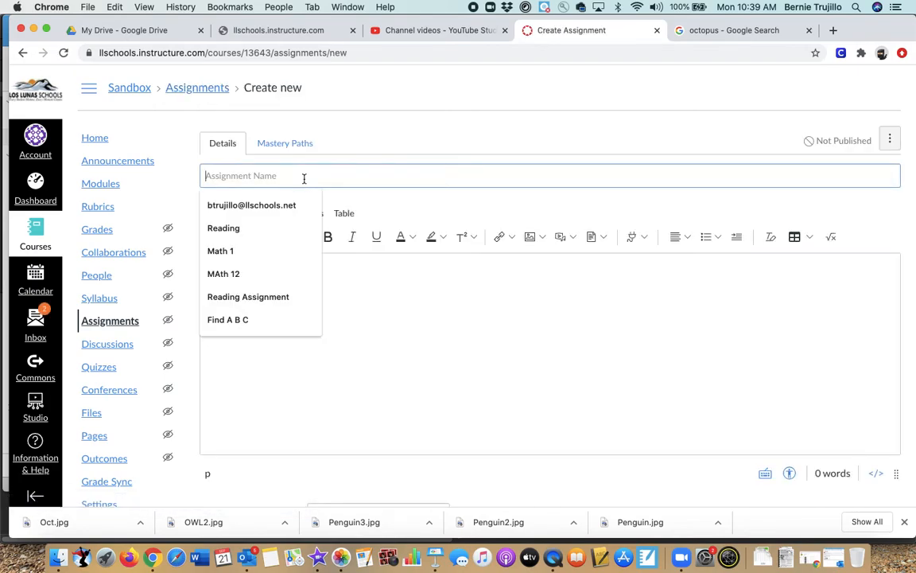
click(239, 228)
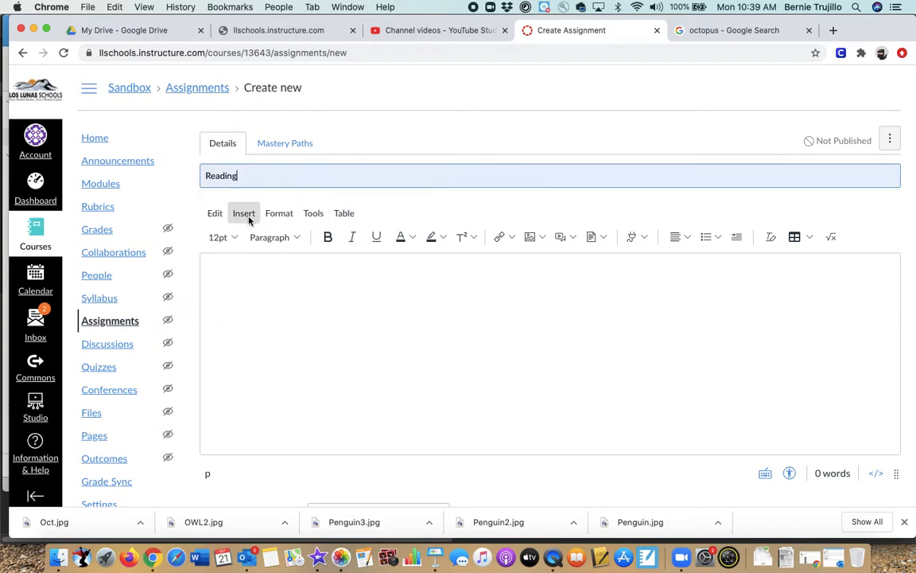
double_click(229, 175)
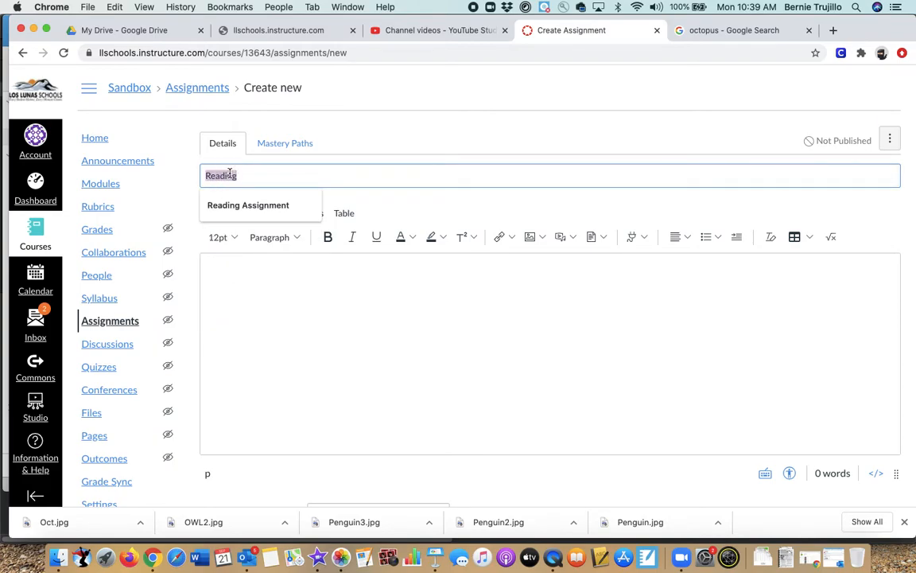
text(Math 123)
Write the instruction "Use this tool to make 10." in the assignment description.
click(335, 318)
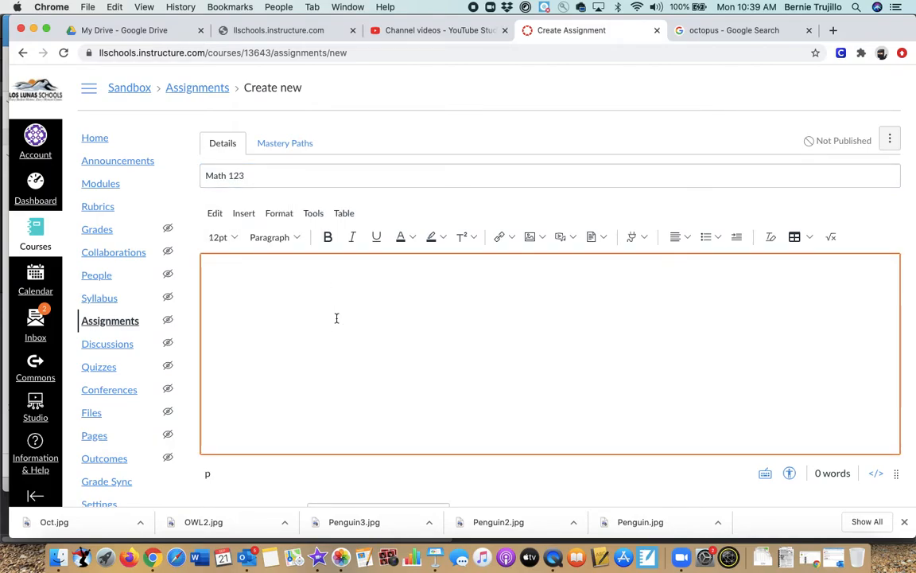
text(Use this)
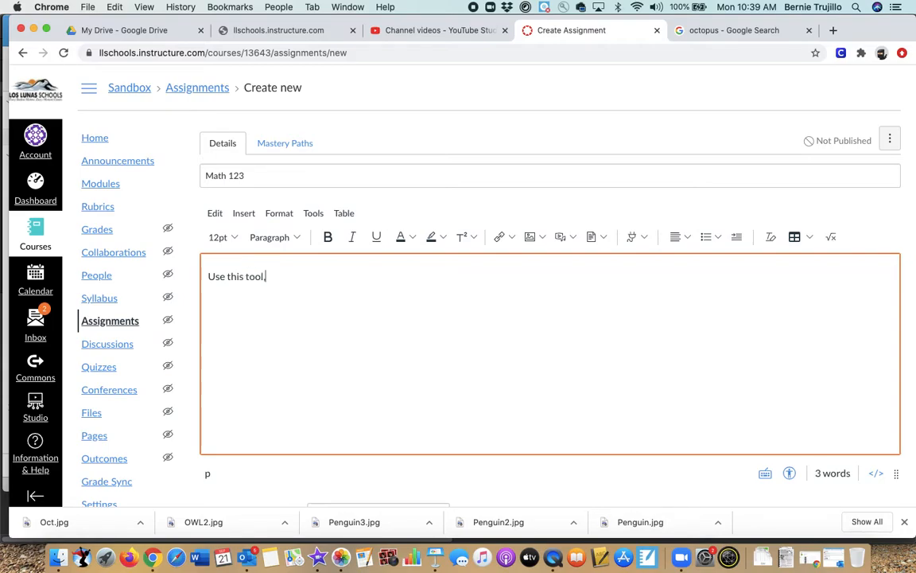
text( to make 10.)
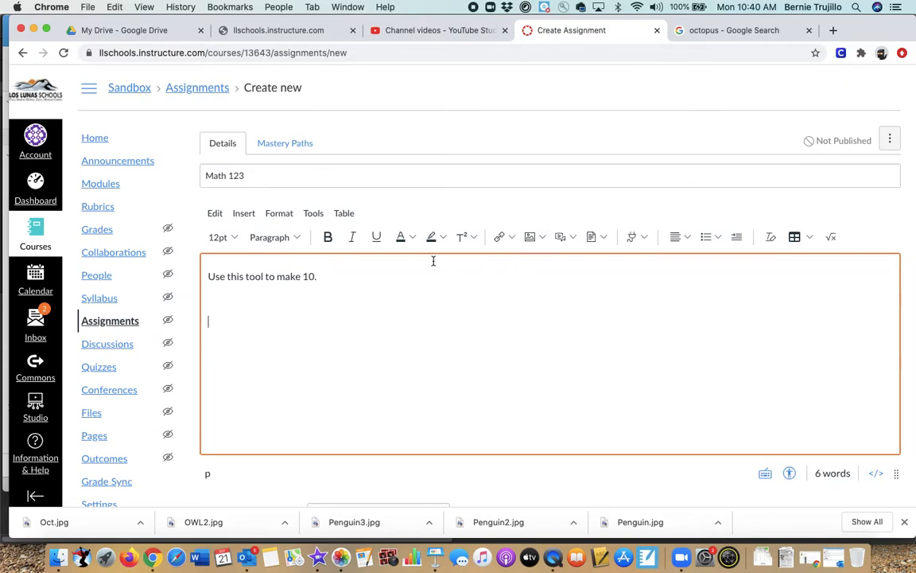
Insert a course link to the original Unifix Cubes page below the instruction in the assignment description.
click(505, 239)
click(519, 283)
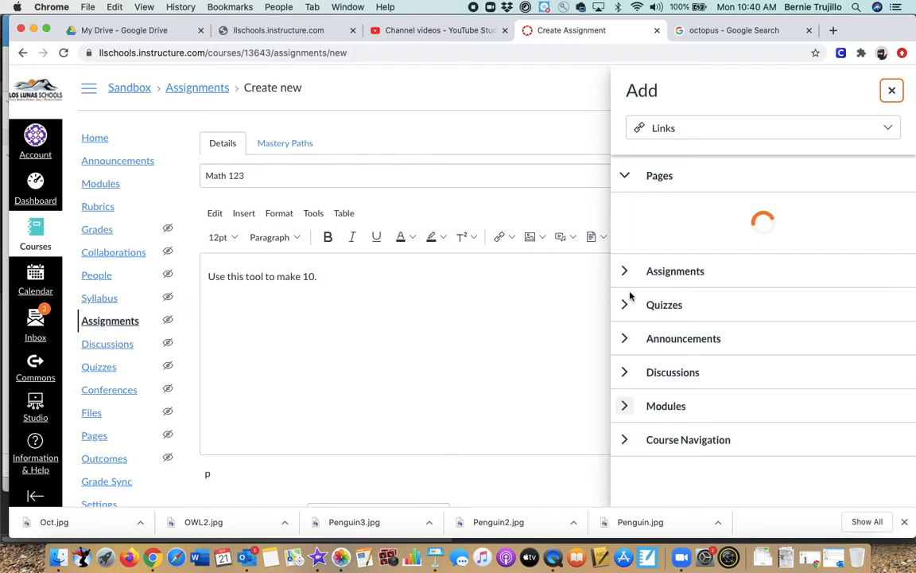
click(624, 175)
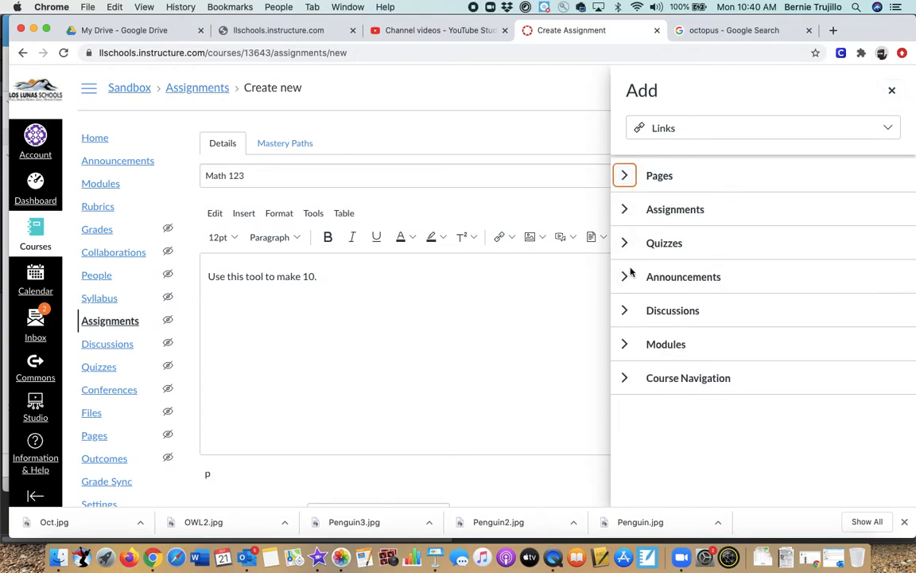
click(626, 344)
click(625, 346)
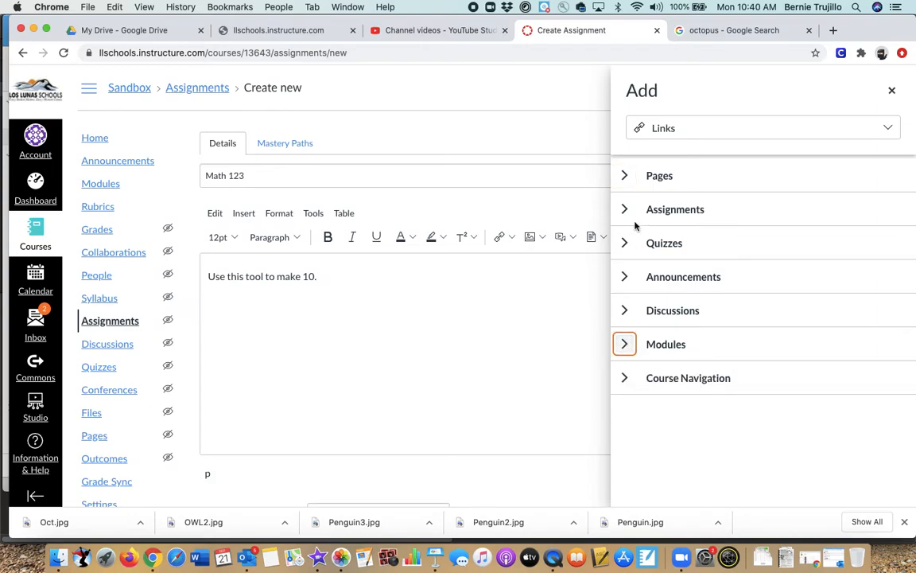
click(624, 175)
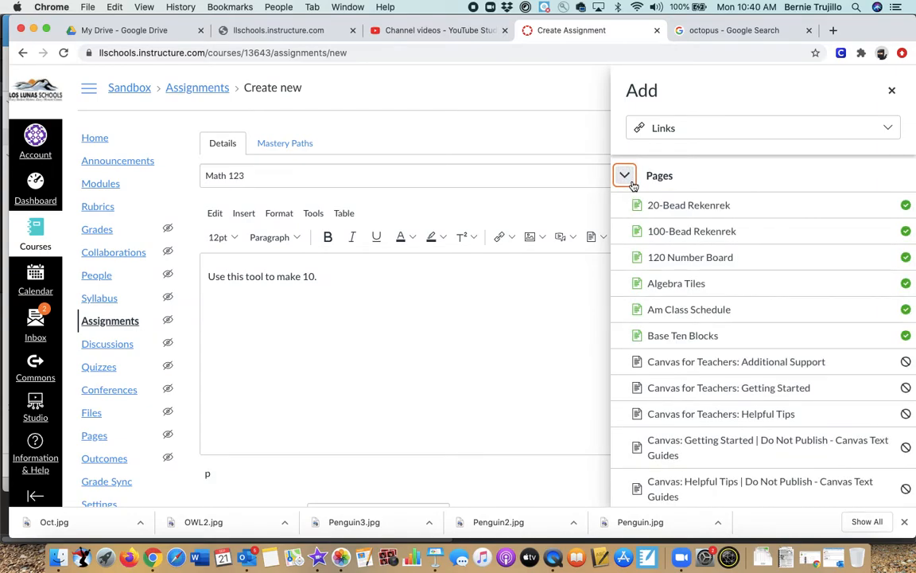
scroll(674, 241, down, 3)
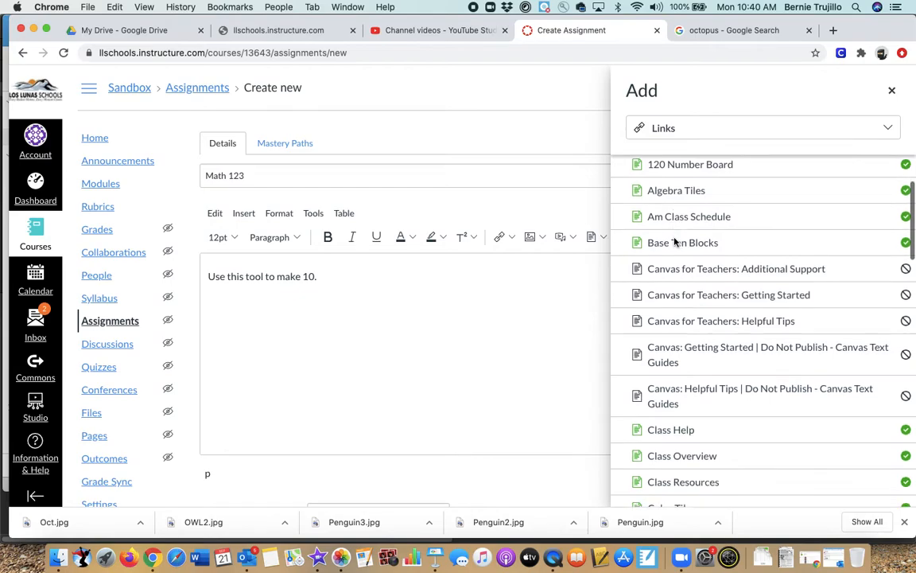
scroll(674, 241, down, 5)
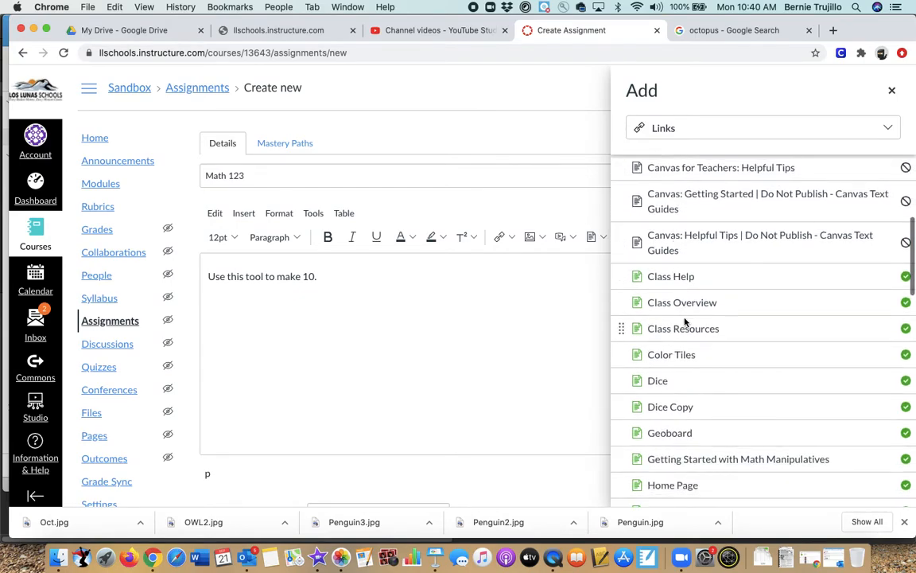
scroll(689, 354, down, 3)
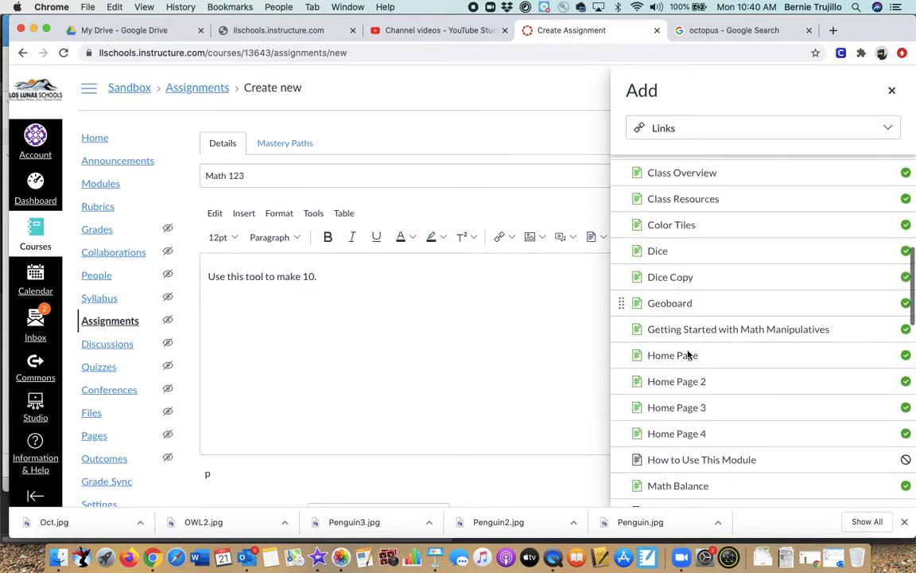
scroll(689, 354, down, 15)
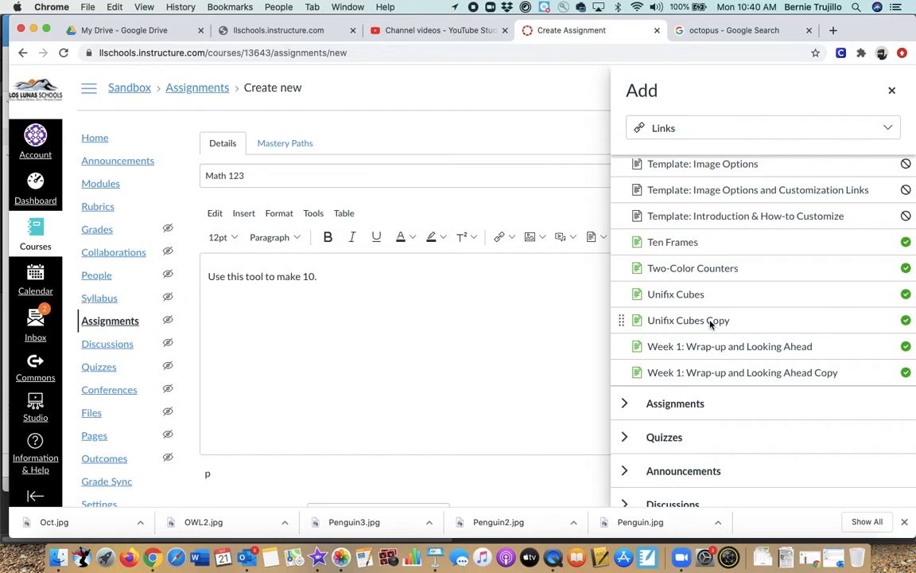
click(648, 295)
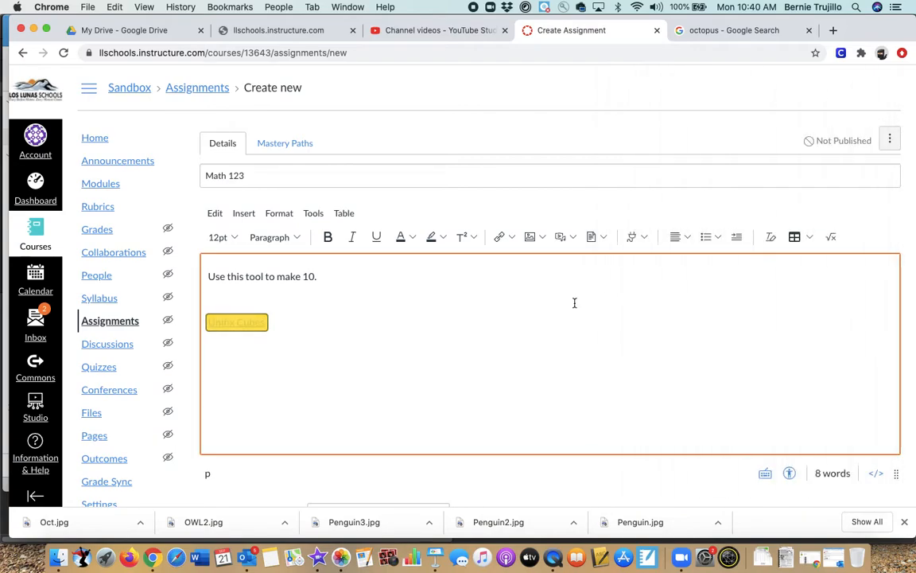
Add the line "Click on this link:" directly above the Unifix Cubes link, with blank lines separating it from the instruction.
scroll(648, 335, down, 1)
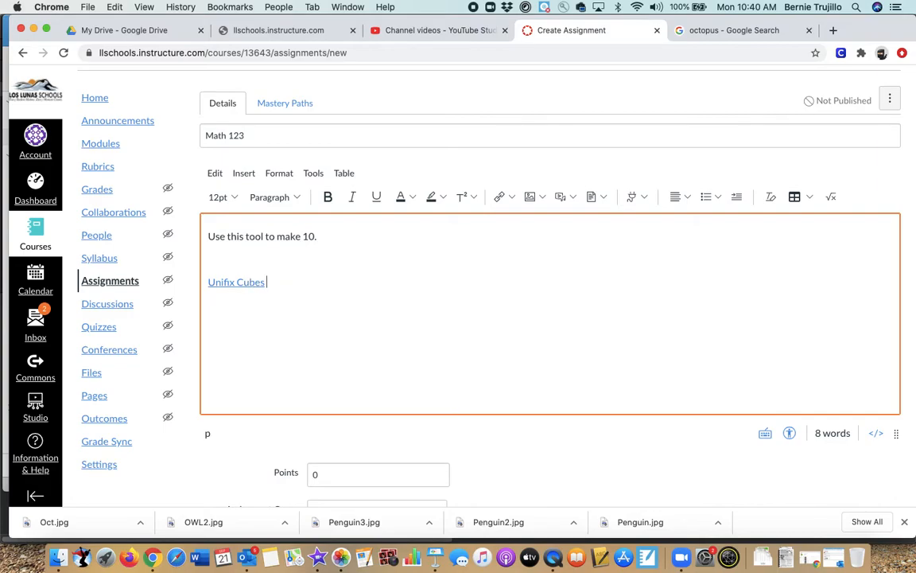
text(ick on this link)
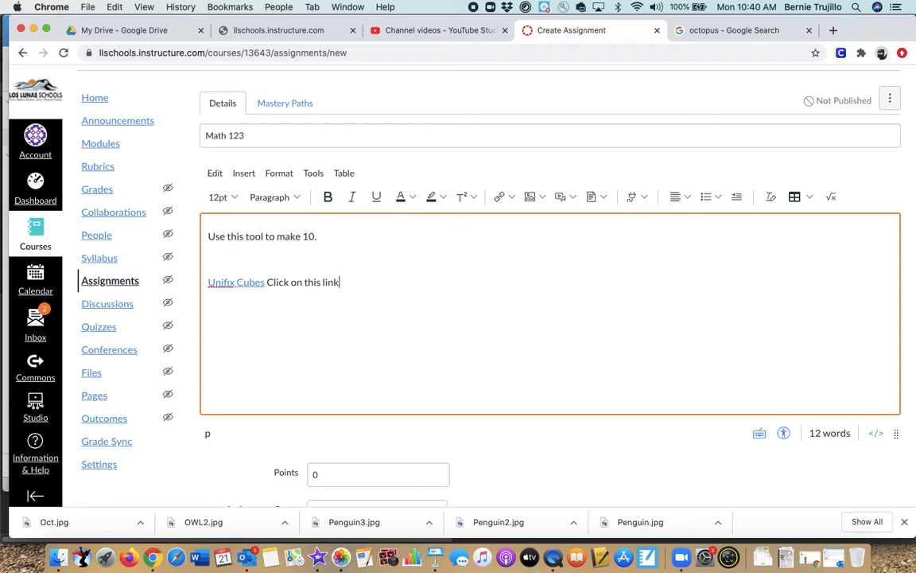
drag(347, 281, 270, 283)
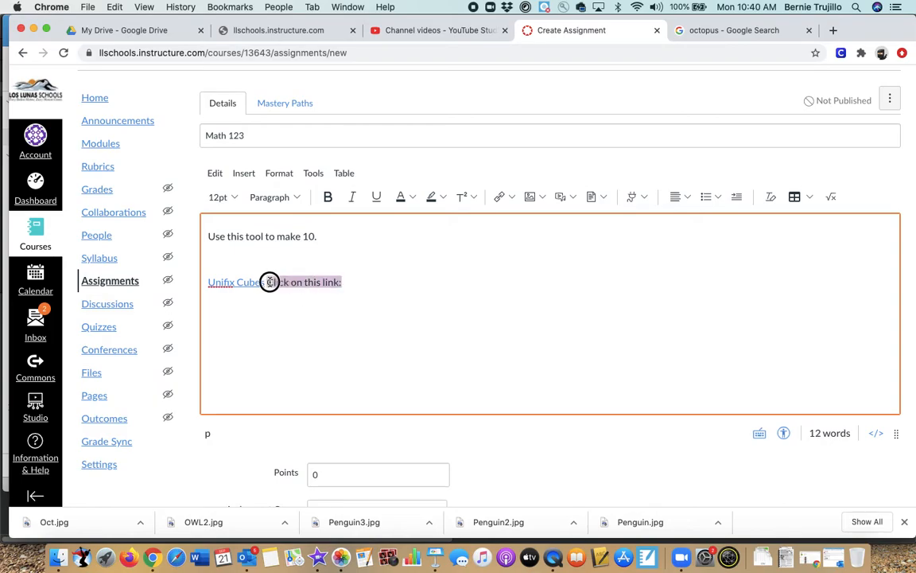
key(super+c)
click(240, 260)
key(super+v)
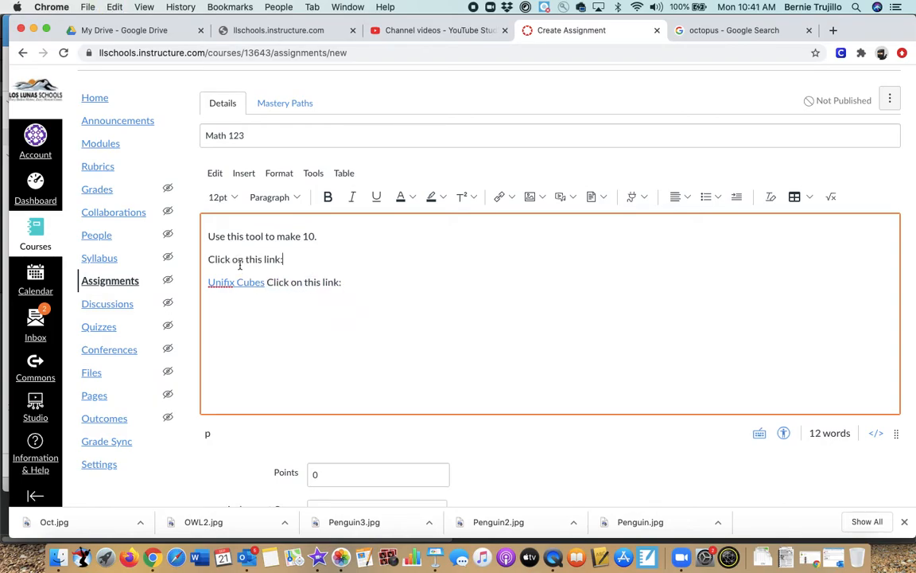
drag(269, 281, 524, 280)
key(BackSpace)
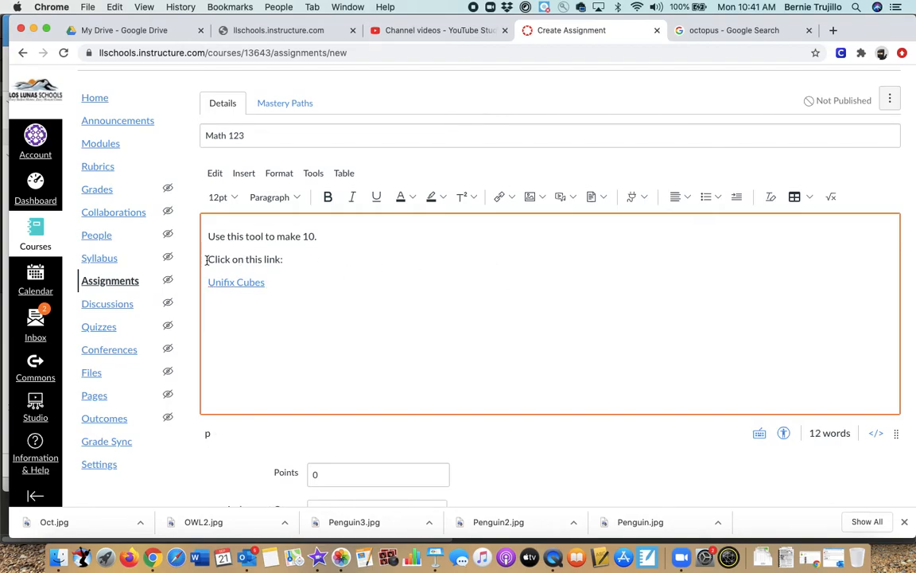
key(Return)
key(Return)
Set the assignment's due date to Sep 25 for everyone and save the assignment without publishing it.
scroll(443, 327, down, 5)
scroll(443, 327, up, 3)
scroll(444, 325, down, 10)
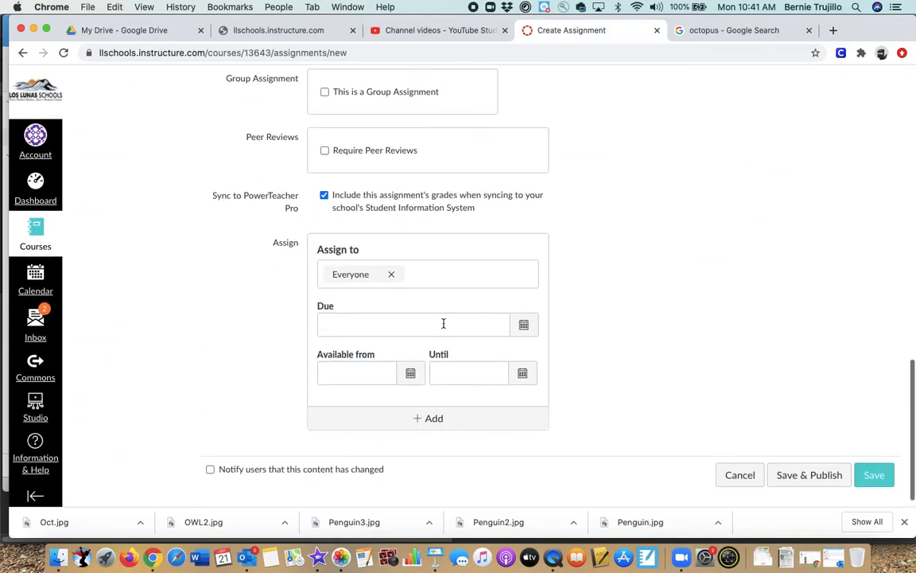
click(523, 324)
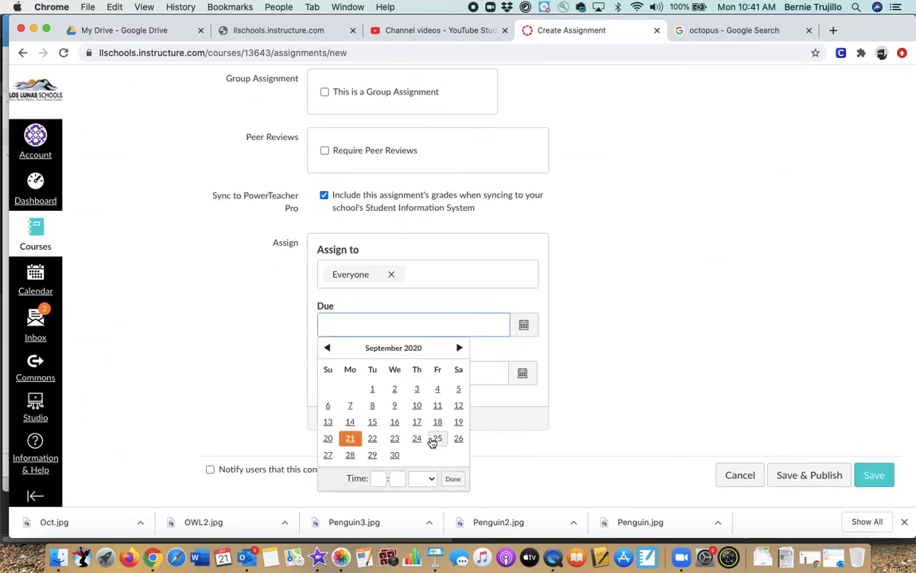
click(436, 438)
scroll(871, 458, down, 1)
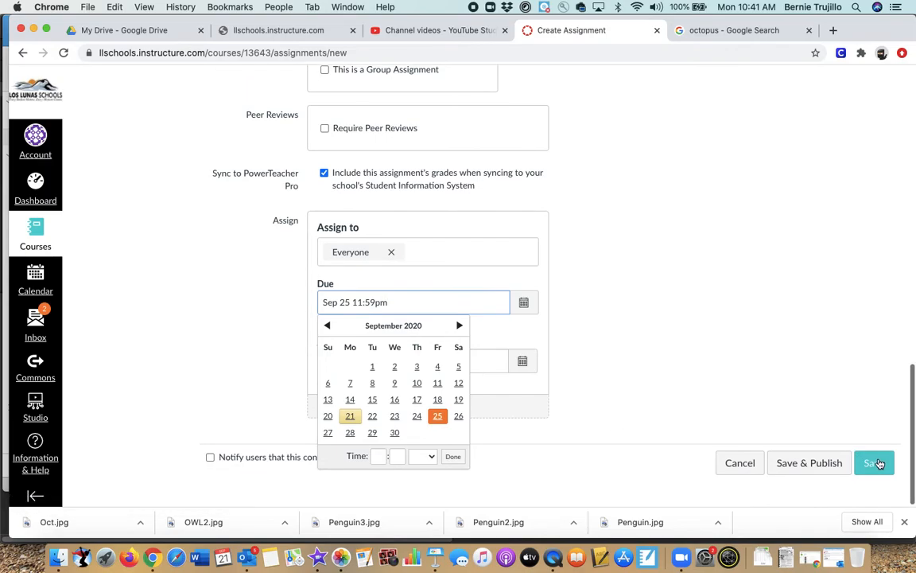
click(879, 463)
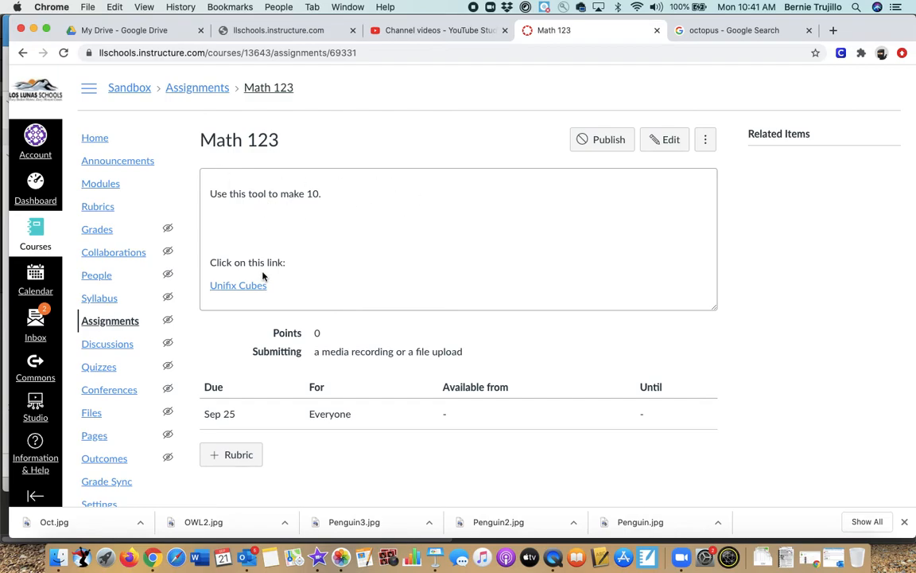
Follow the Unifix Cubes link in the saved assignment and examine the manipulative page.
click(242, 287)
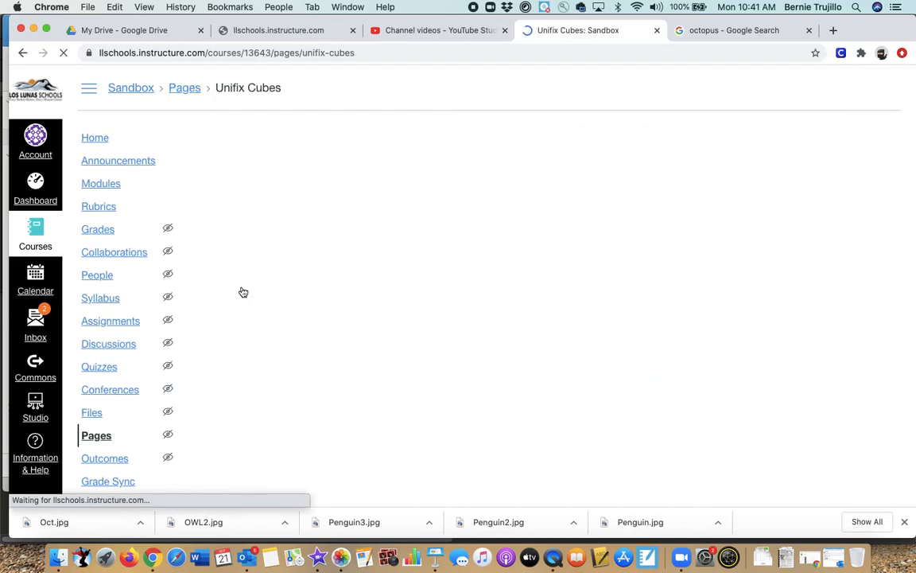
scroll(243, 293, down, 3)
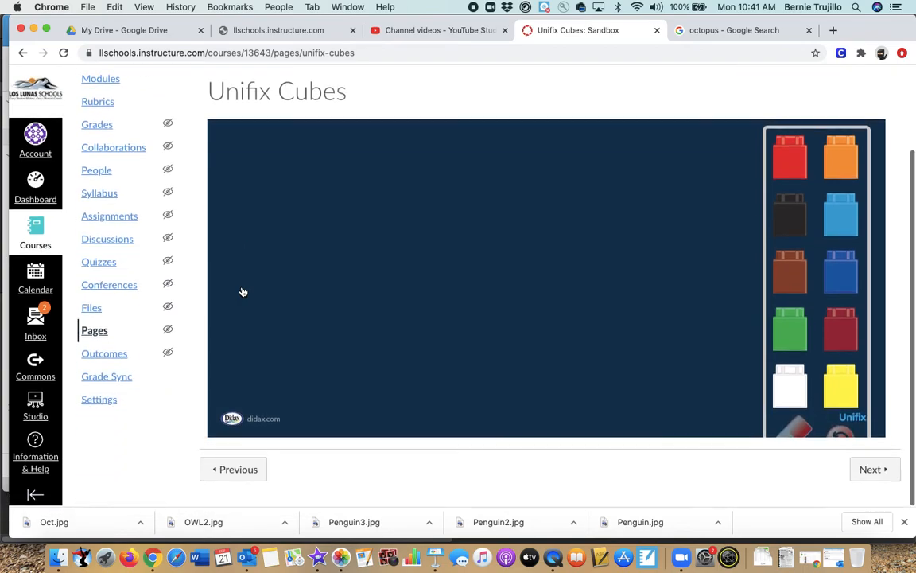
scroll(795, 399, up, 1)
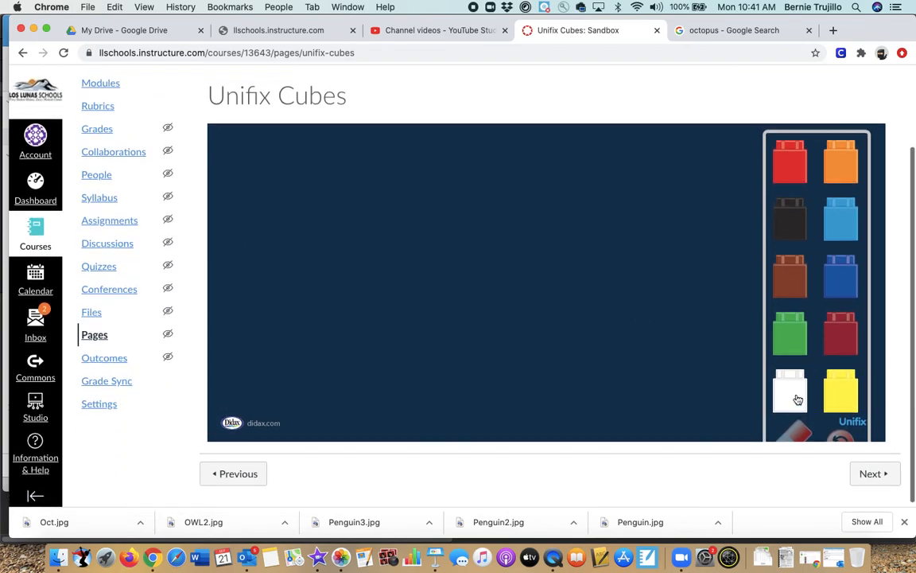
scroll(753, 285, down, 1)
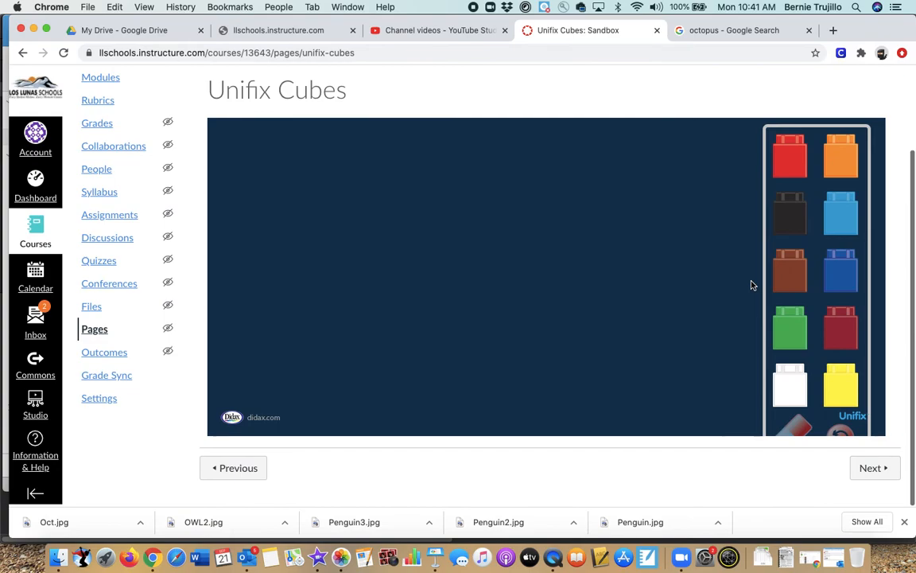